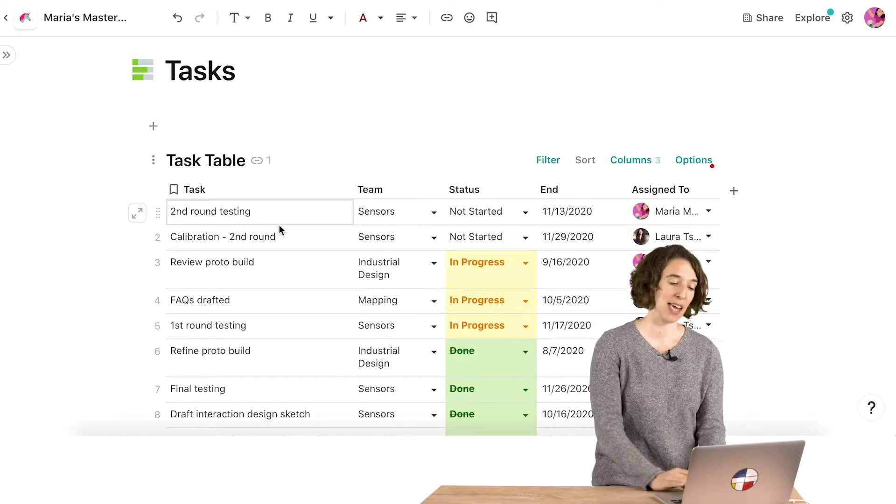
Step: Look over the Calibration - 1st round and 2nd round testing task cells
{"action": "scroll", "coordinate": [279, 224], "scroll_direction": "down", "scroll_amount": 5}
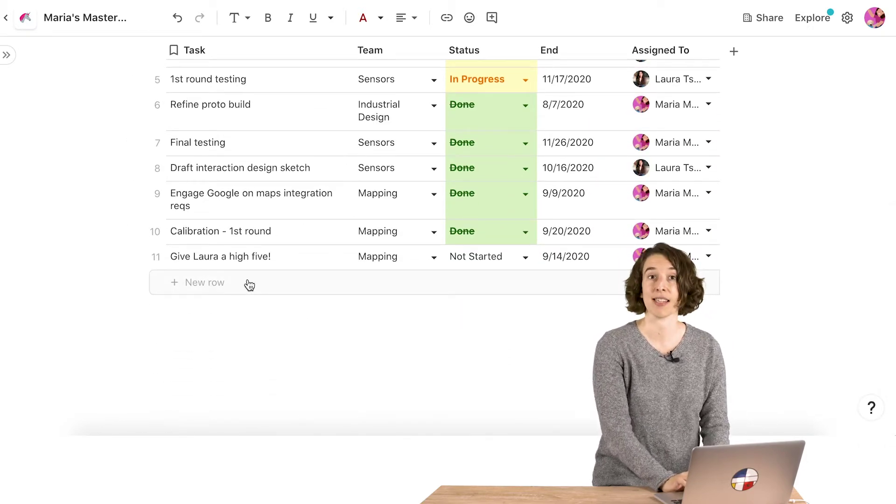
{"action": "left_click", "coordinate": [260, 240]}
{"action": "scroll", "coordinate": [260, 239], "scroll_direction": "up", "scroll_amount": 4}
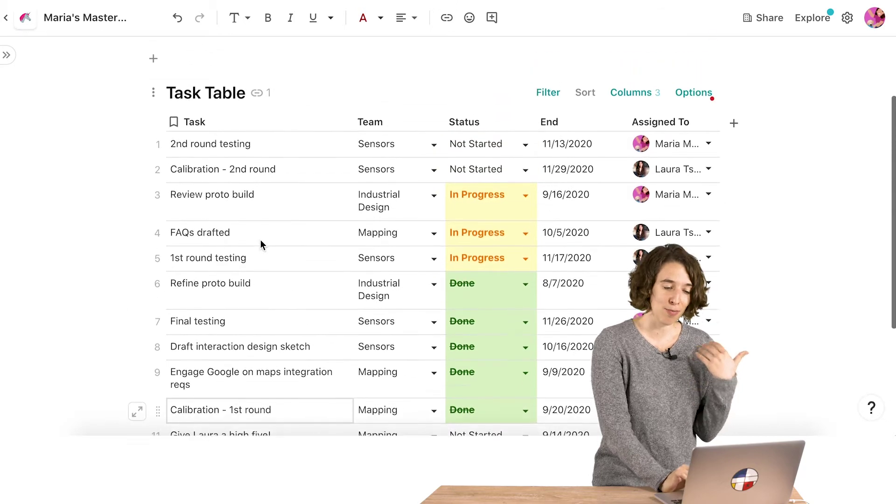
{"action": "scroll", "coordinate": [260, 244], "scroll_direction": "up", "scroll_amount": 2}
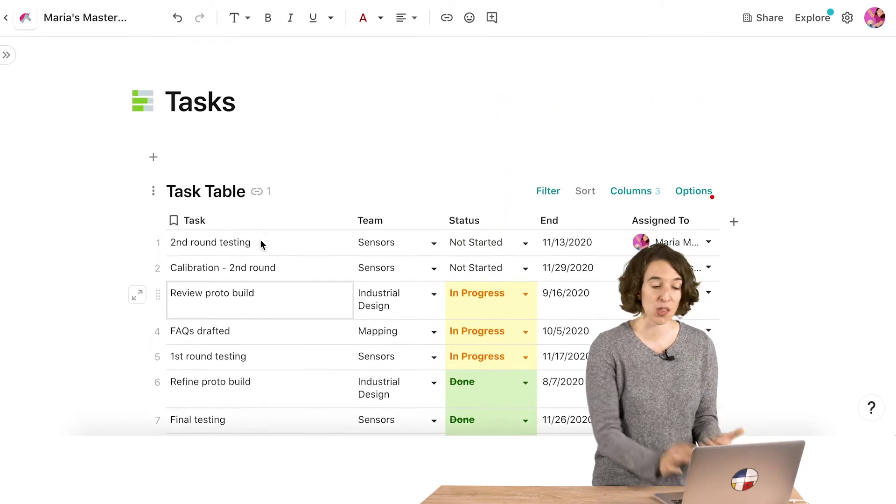
{"action": "left_click", "coordinate": [260, 243]}
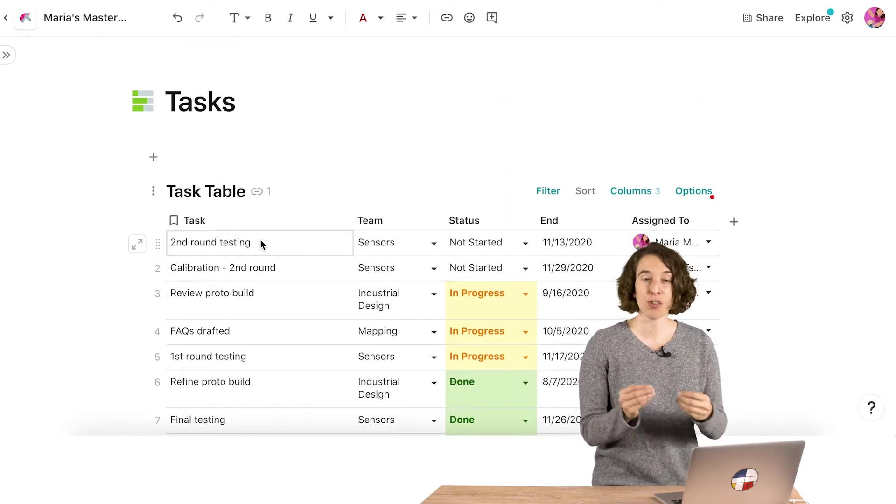
Step: Insert a new button on the empty line under Tasks using /button
{"action": "left_click", "coordinate": [204, 163]}
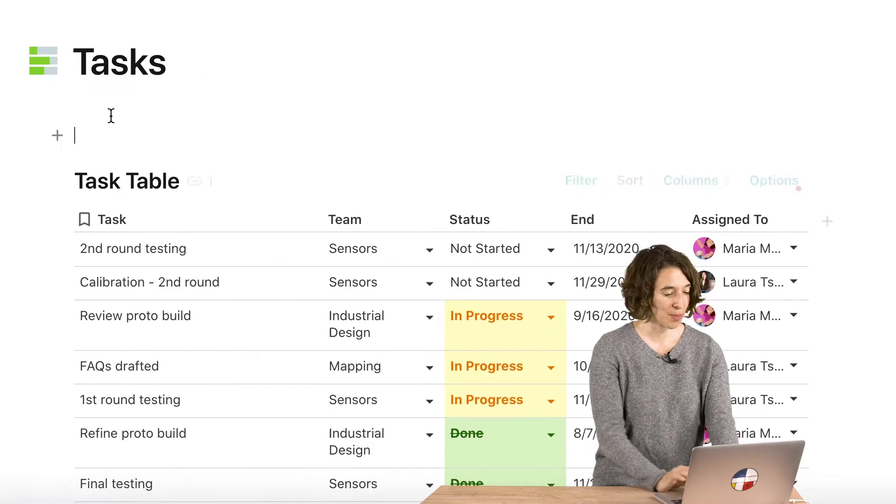
{"action": "type", "text": "/"}
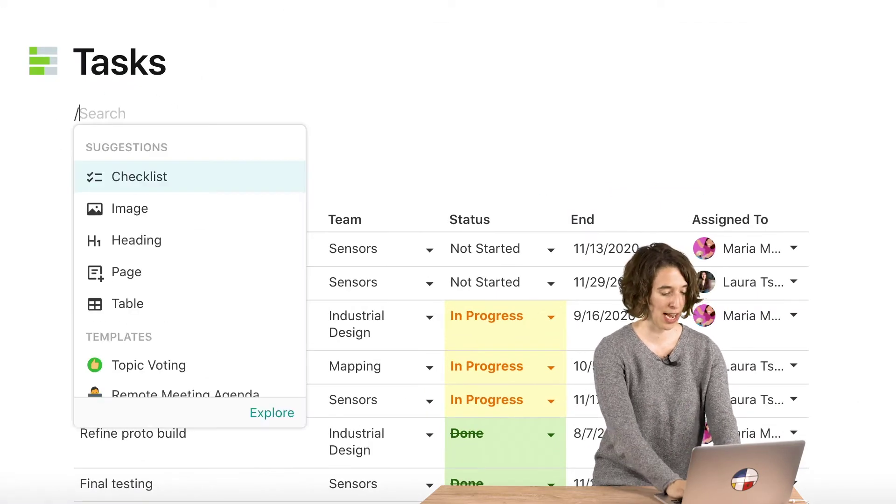
{"action": "type", "text": "butt"}
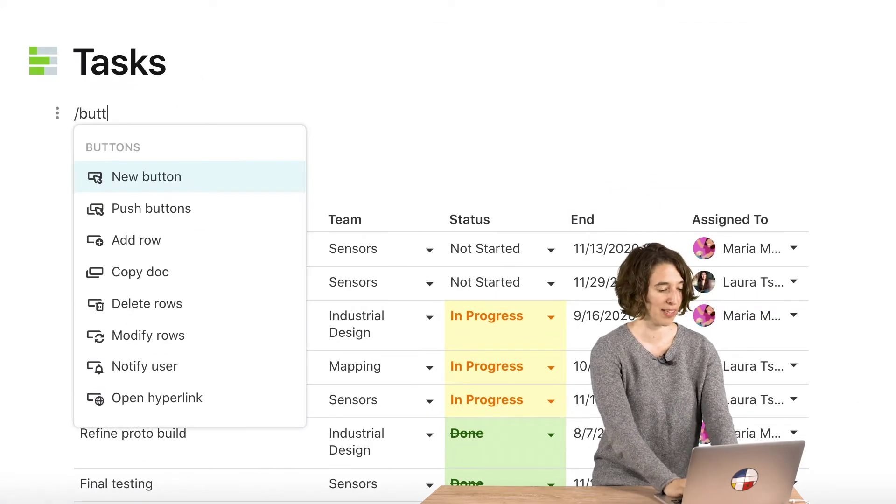
{"action": "left_click", "coordinate": [157, 177]}
{"action": "scroll", "coordinate": [178, 275], "scroll_direction": "down", "scroll_amount": 1}
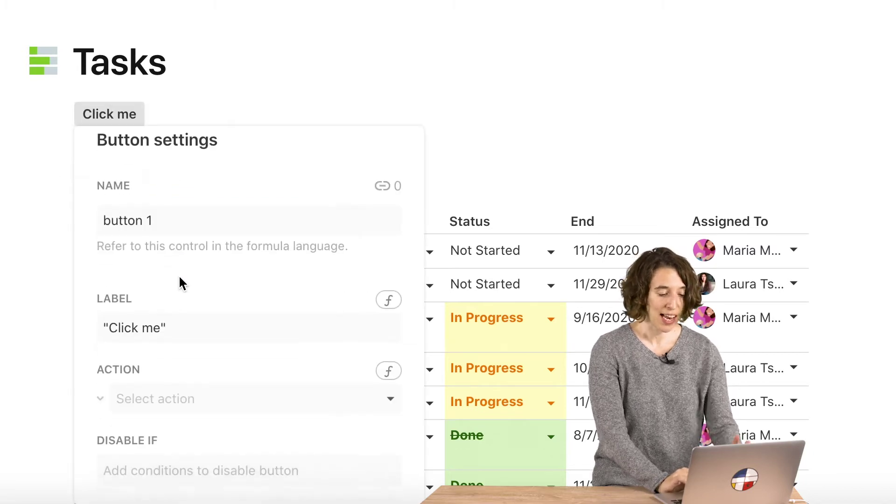
{"action": "scroll", "coordinate": [180, 278], "scroll_direction": "down", "scroll_amount": 1}
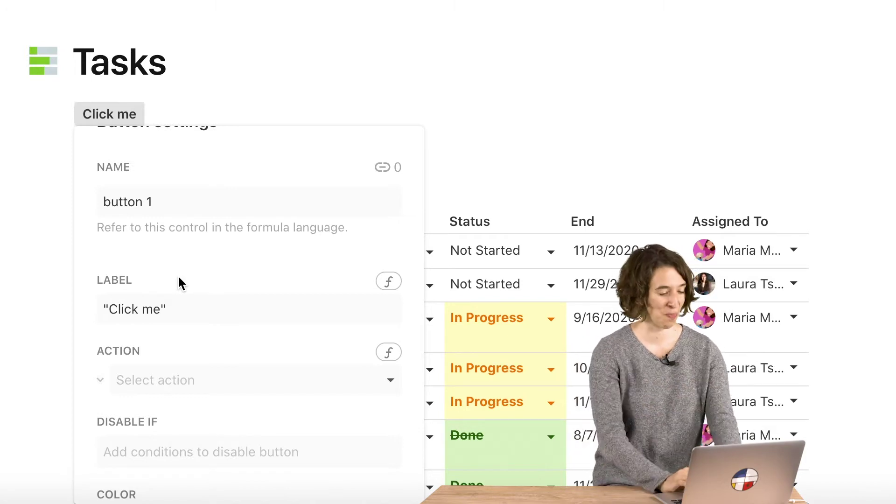
Step: Name the button Task and label it 'Add a task to our tracker'
{"action": "left_click", "coordinate": [127, 202]}
{"action": "key", "text": "super+a"}
{"action": "type", "text": "Task"}
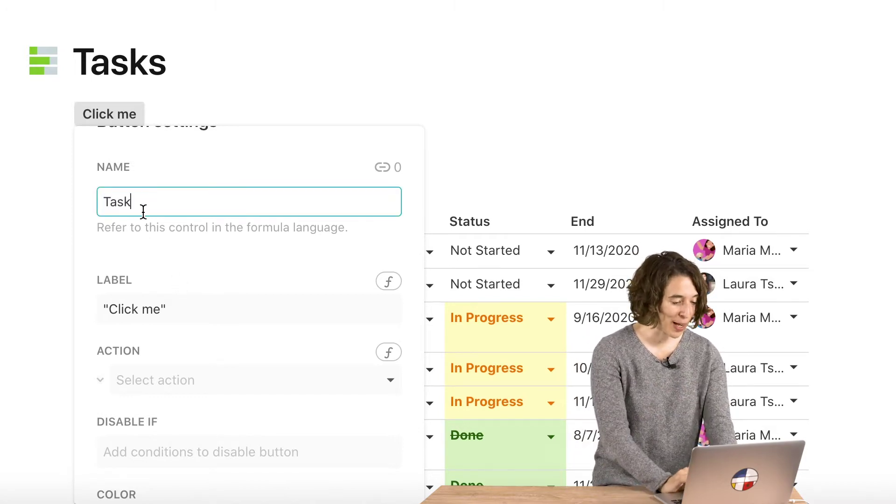
{"action": "key", "text": "Return"}
{"action": "left_click", "coordinate": [136, 308]}
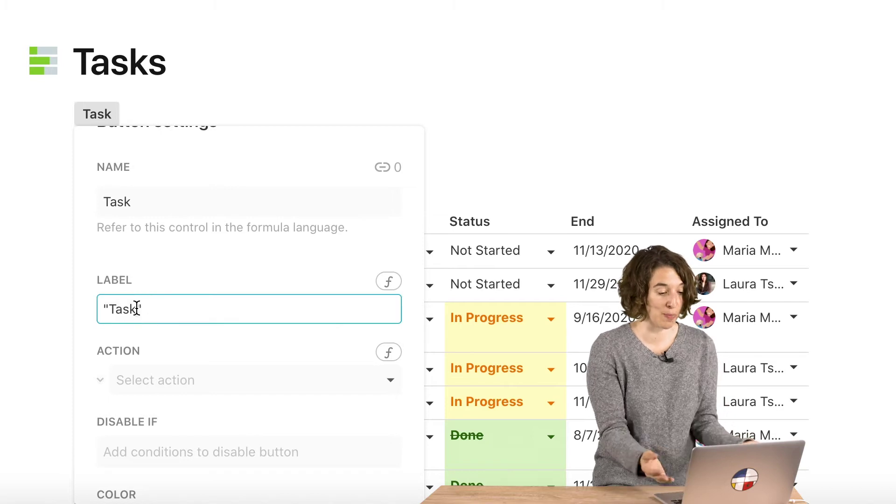
{"action": "double_click", "coordinate": [136, 307]}
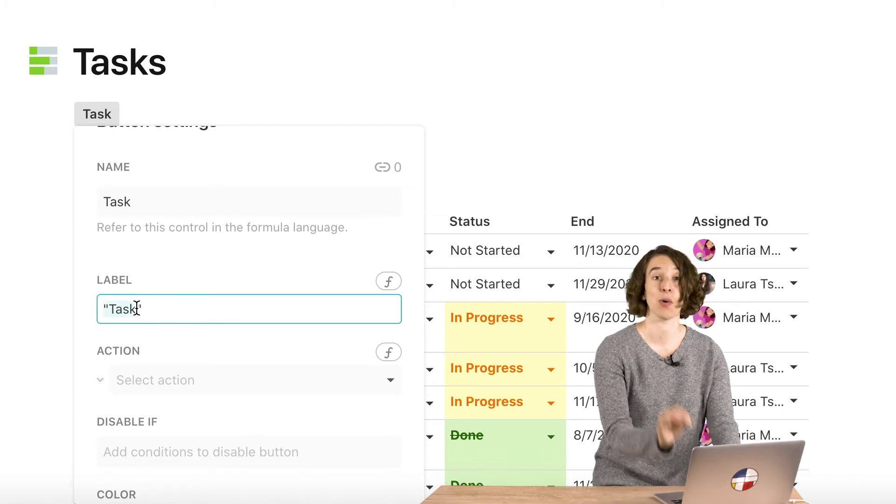
{"action": "type", "text": "Add "}
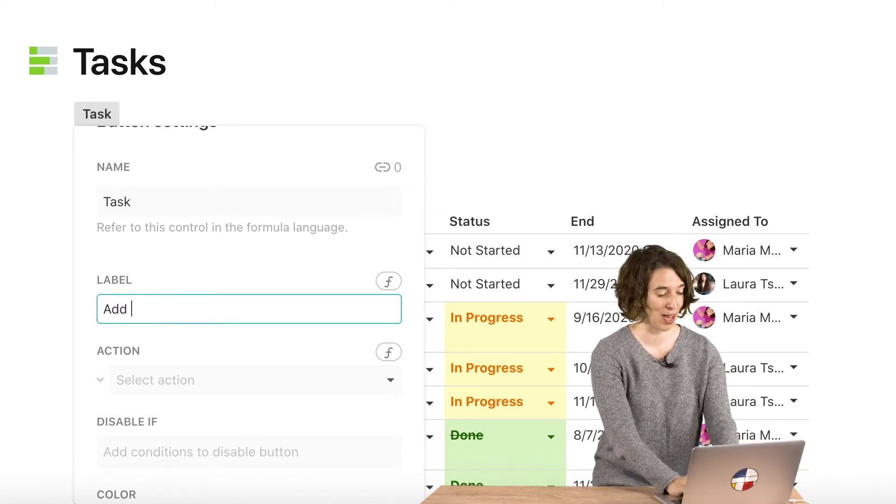
{"action": "type", "text": "a task to our trakcer"}
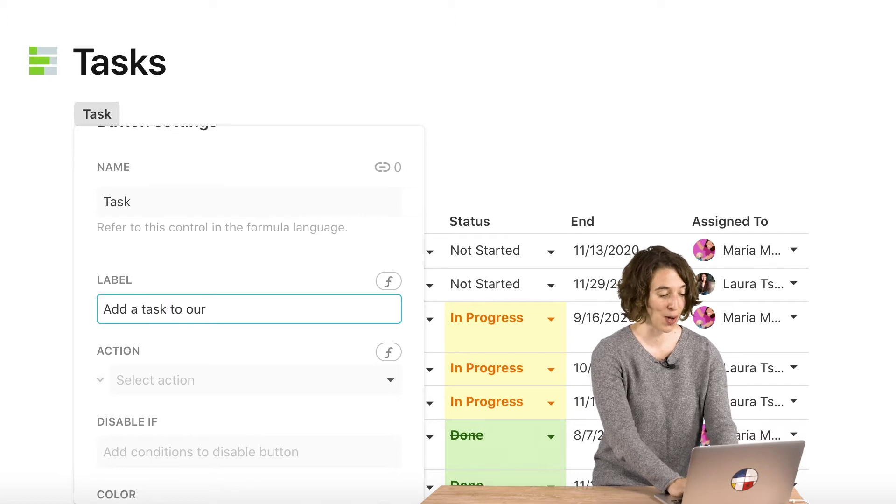
{"action": "key", "text": "BackSpace"}
{"action": "key", "text": "BackSpace"}
{"action": "key", "text": "BackSpace"}
{"action": "key", "text": "BackSpace"}
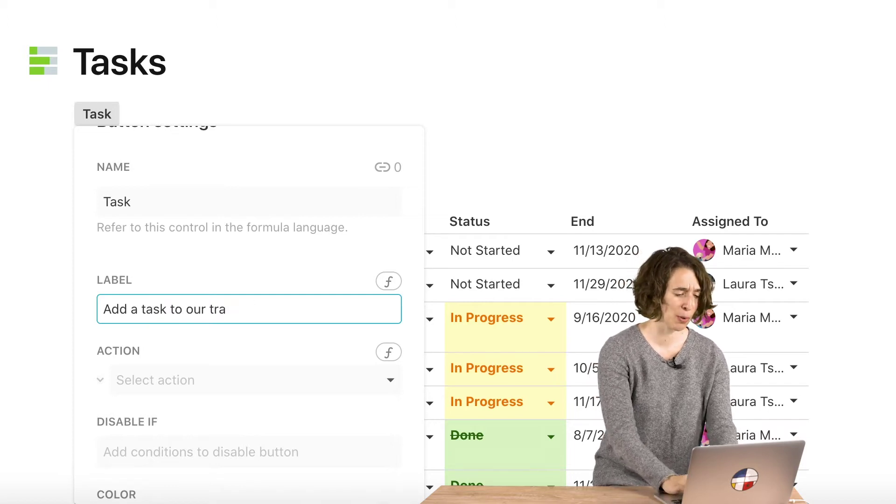
{"action": "type", "text": "cker"}
{"action": "left_click", "coordinate": [163, 338]}
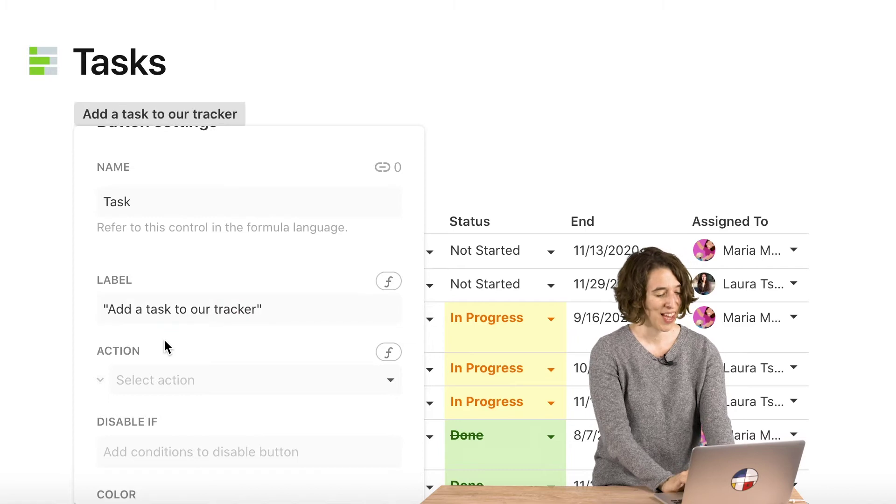
Step: Set the button's action to Add row with Task Table as the target table
{"action": "left_click", "coordinate": [188, 381]}
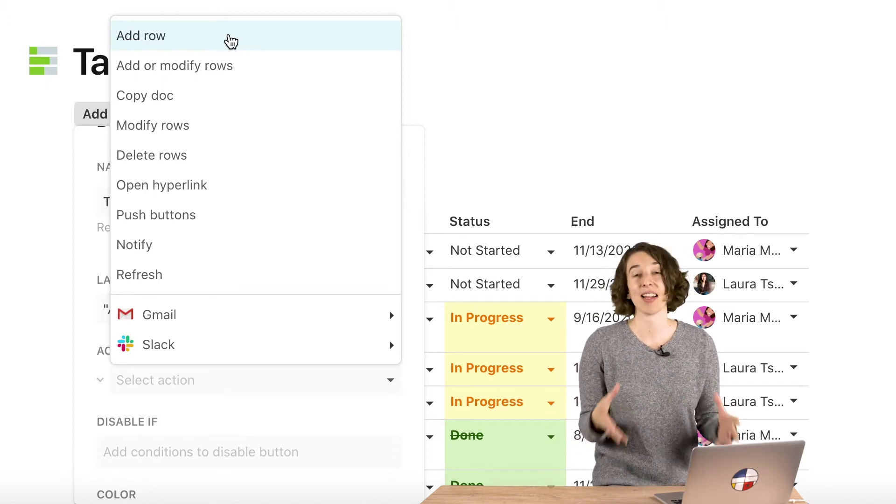
{"action": "left_click", "coordinate": [231, 40]}
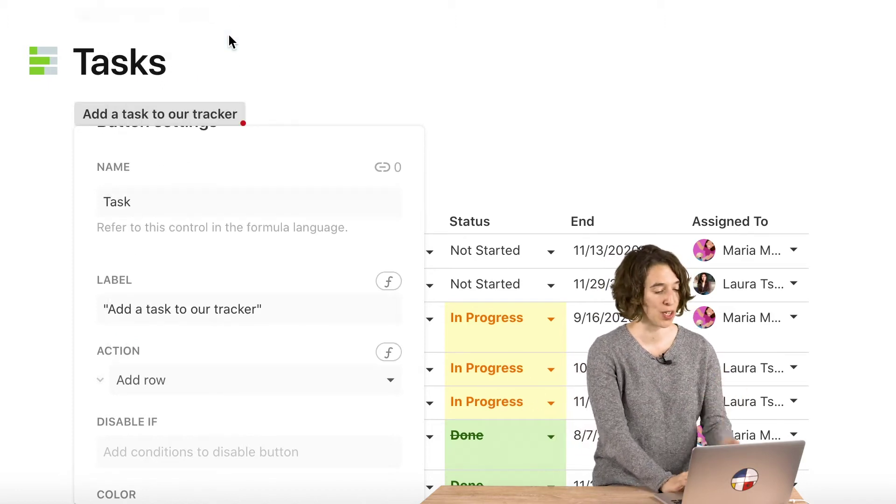
{"action": "scroll", "coordinate": [192, 445], "scroll_direction": "down", "scroll_amount": 4}
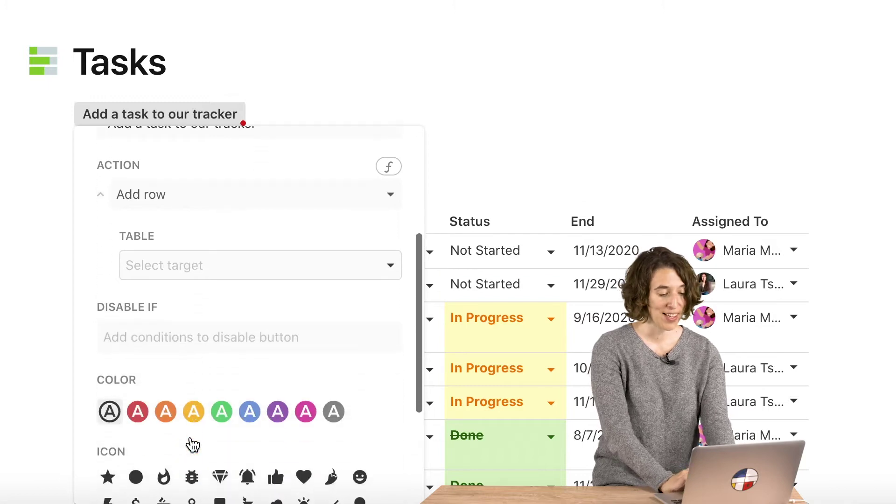
{"action": "left_click", "coordinate": [239, 262]}
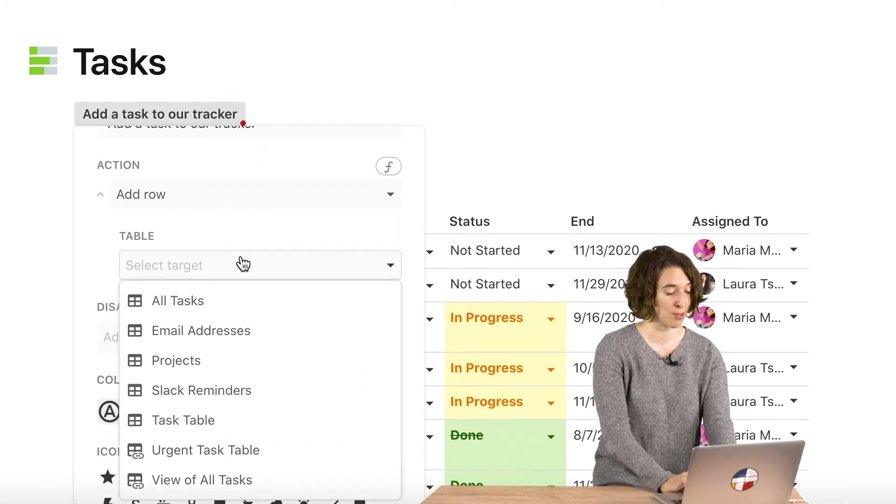
{"action": "left_click", "coordinate": [241, 422]}
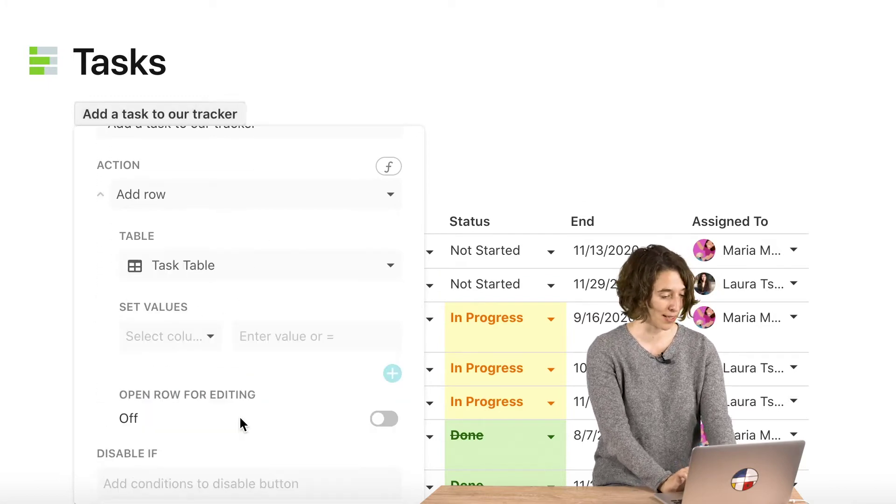
Step: Make the button set the Assigned To column to =User()
{"action": "left_click", "coordinate": [170, 335]}
{"action": "left_click", "coordinate": [175, 280]}
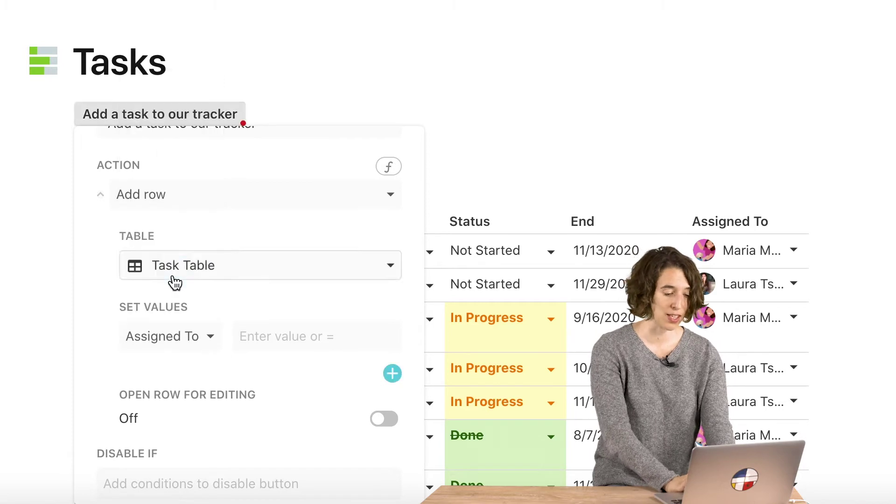
{"action": "left_click", "coordinate": [278, 346]}
{"action": "type", "text": "=user()"}
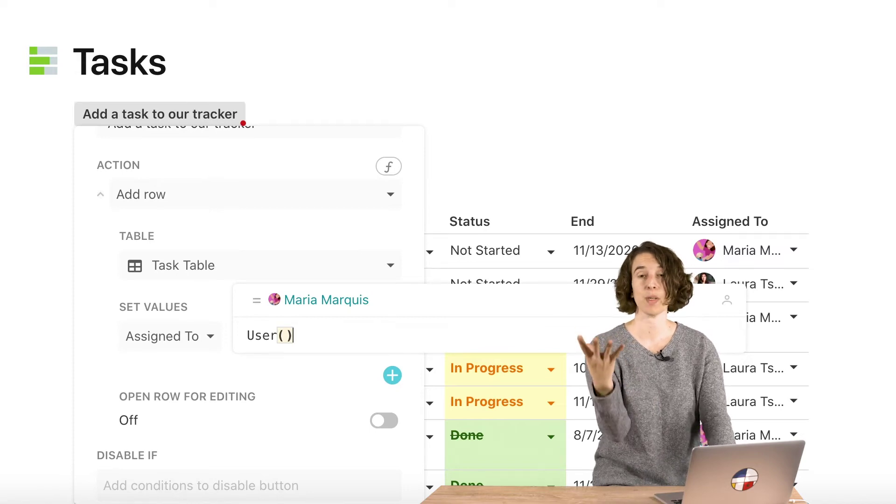
{"action": "key", "text": "Return"}
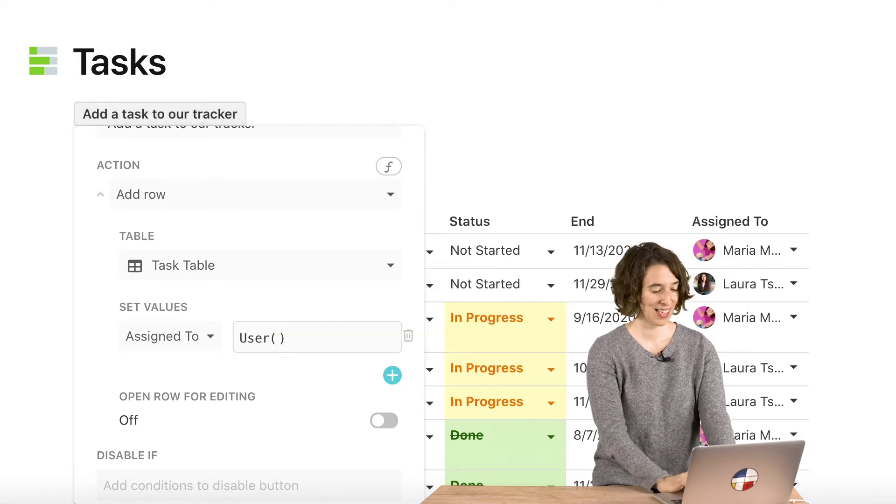
Step: Turn on Open Row For Editing and give the button green colour with a checkmark icon
{"action": "scroll", "coordinate": [304, 413], "scroll_direction": "down", "scroll_amount": 3}
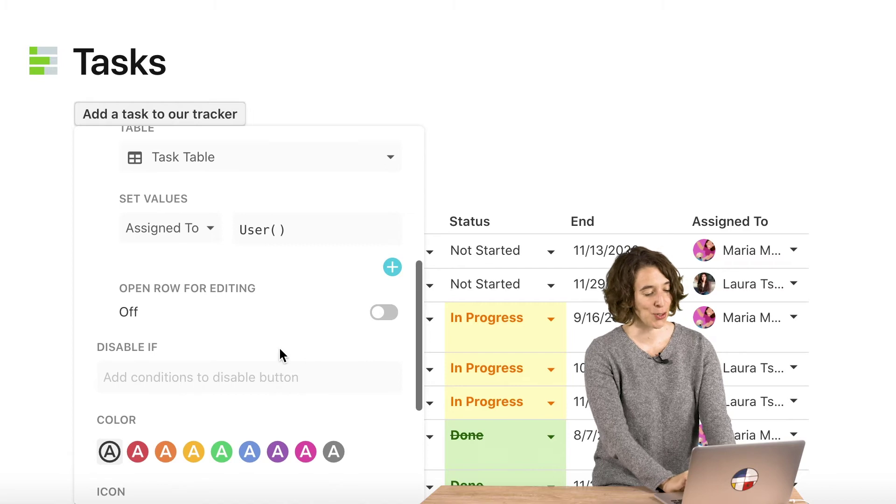
{"action": "left_click", "coordinate": [383, 314]}
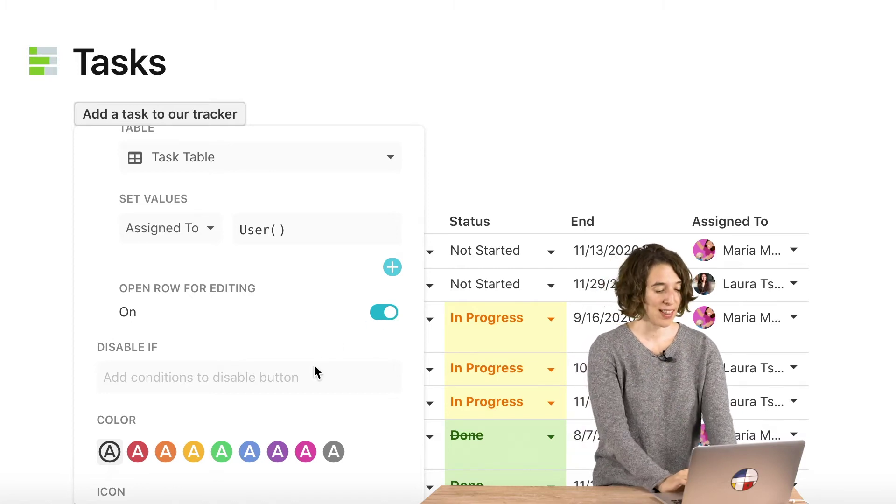
{"action": "scroll", "coordinate": [306, 383], "scroll_direction": "down", "scroll_amount": 3}
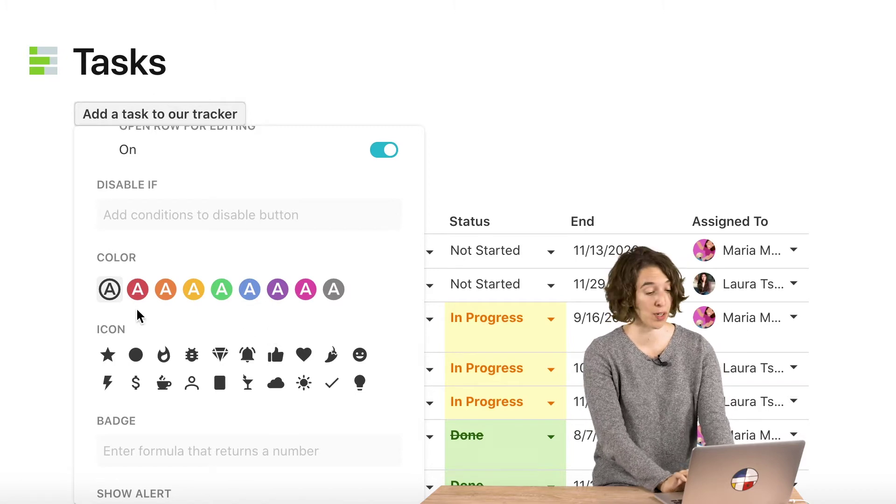
{"action": "left_click", "coordinate": [220, 295]}
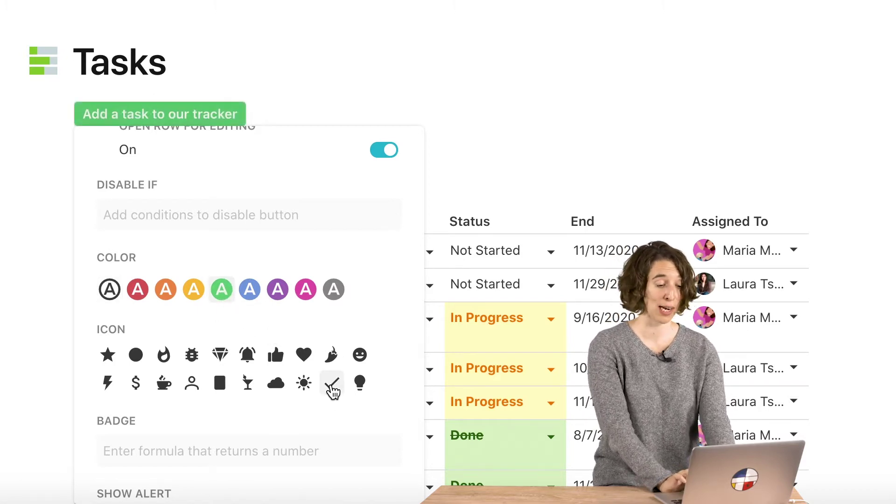
{"action": "left_click", "coordinate": [332, 384]}
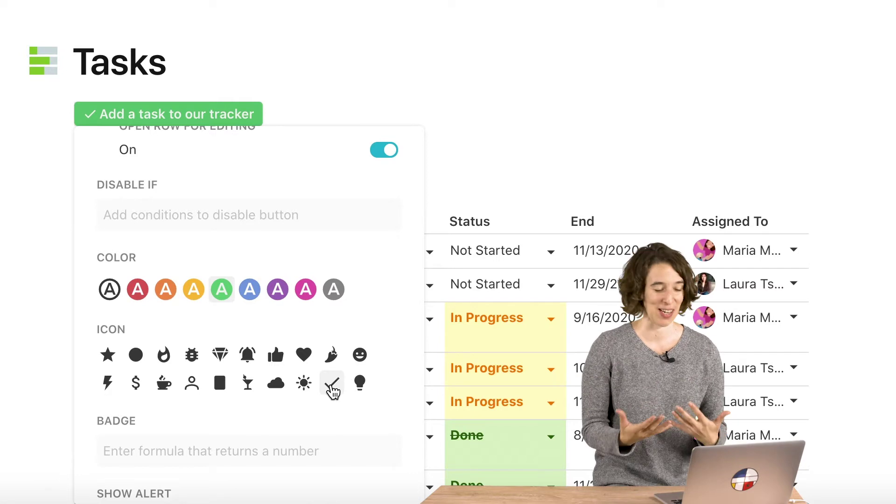
Step: Add a new row with the tracker button and enter the high-five task name
{"action": "left_click", "coordinate": [582, 98]}
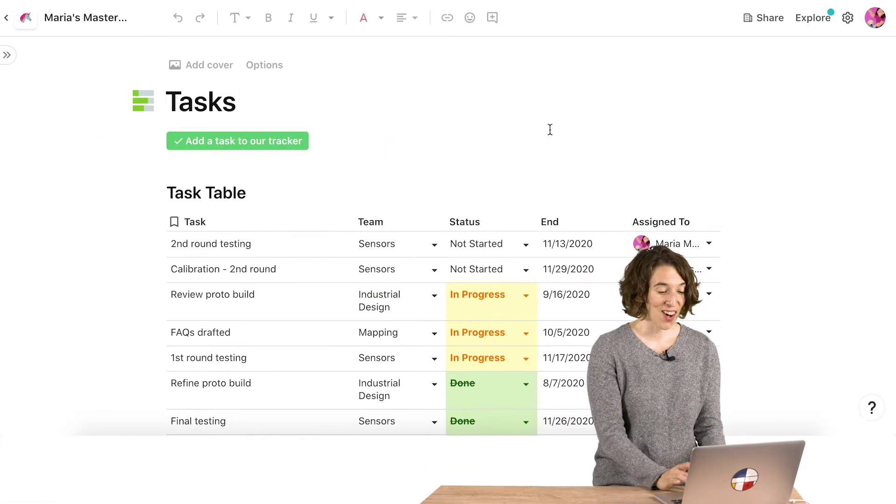
{"action": "left_click", "coordinate": [258, 68]}
{"action": "left_click", "coordinate": [261, 140]}
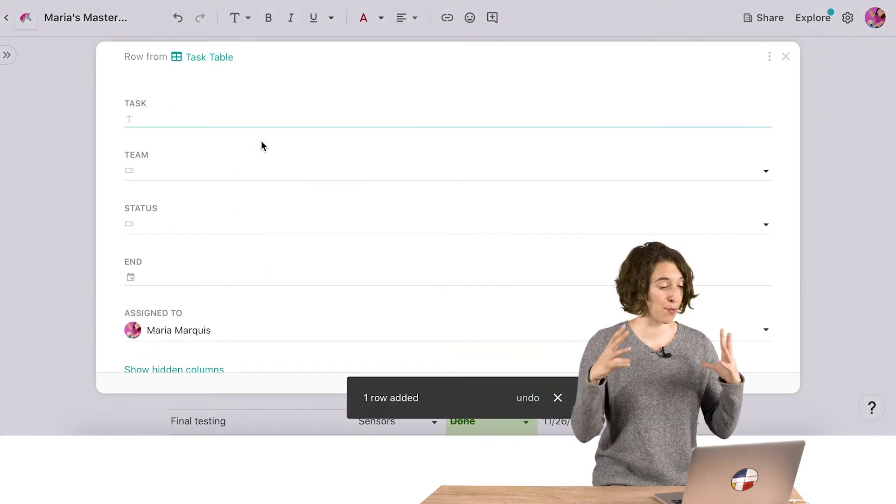
{"action": "left_click", "coordinate": [175, 120]}
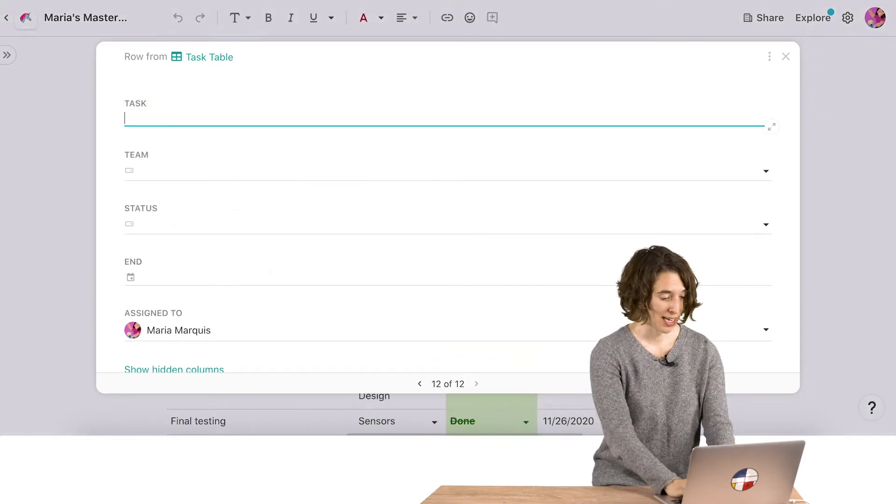
{"action": "type", "text": "Give Laura a "}
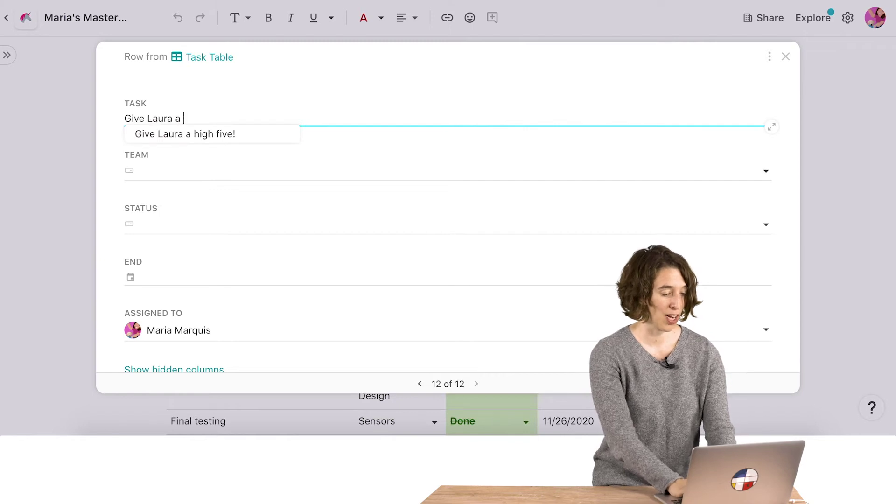
{"action": "type", "text": "high five !!"}
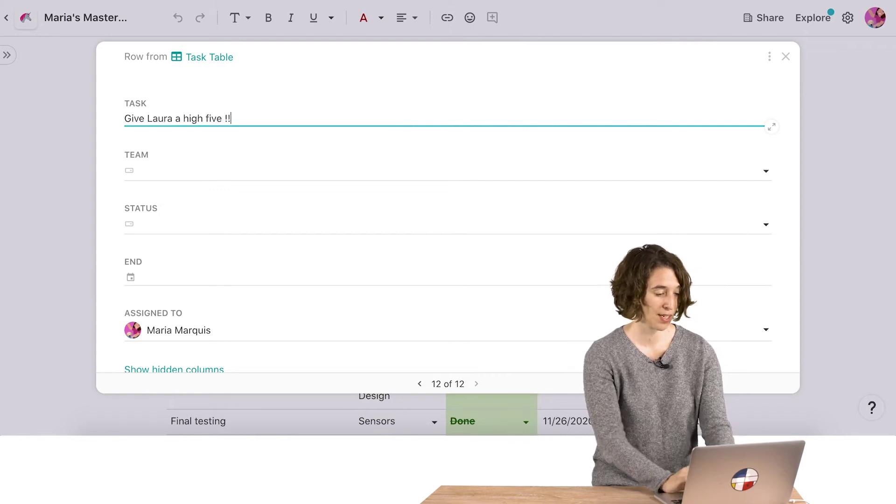
Step: Set the new task's team to Mapping, status Not Started, end date 9/25/2020
{"action": "left_click", "coordinate": [160, 170]}
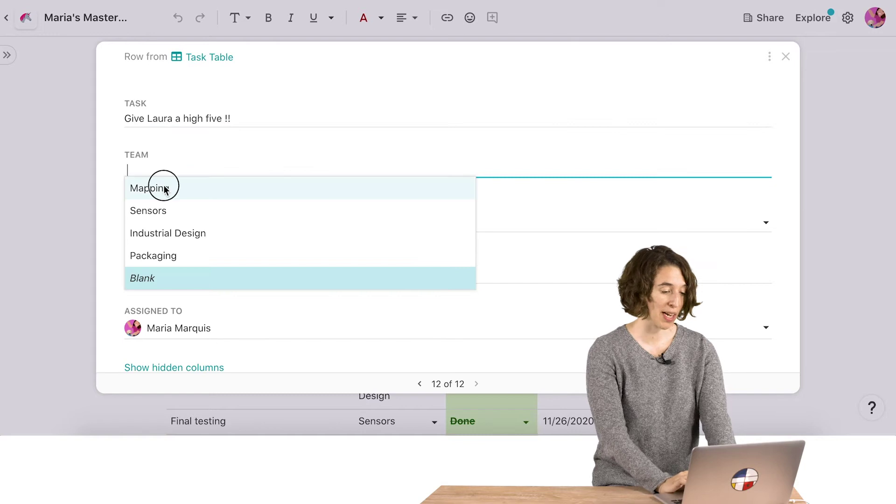
{"action": "left_click", "coordinate": [164, 188]}
{"action": "left_click", "coordinate": [163, 223]}
{"action": "left_click", "coordinate": [167, 241]}
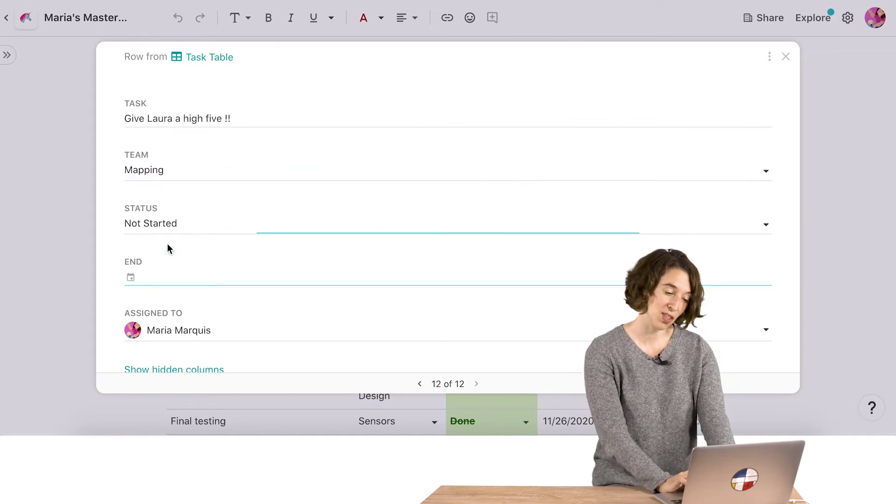
{"action": "left_click", "coordinate": [165, 279]}
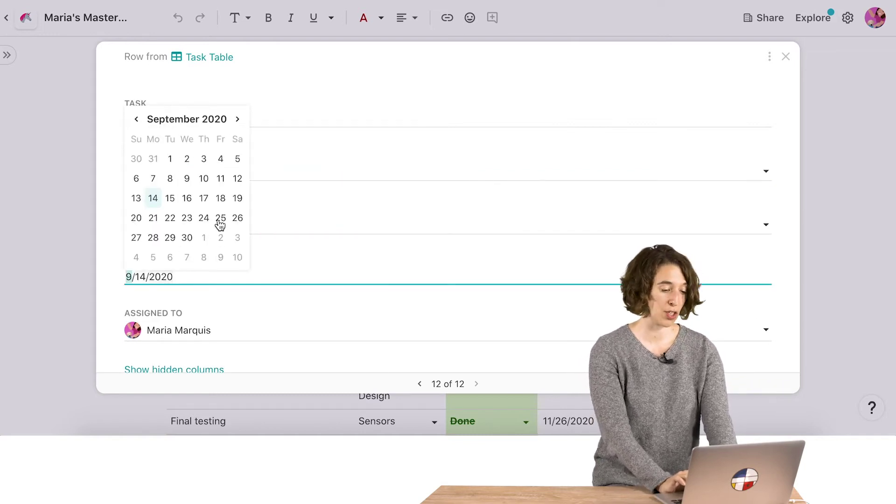
{"action": "left_click", "coordinate": [219, 220]}
{"action": "scroll", "coordinate": [256, 326], "scroll_direction": "down", "scroll_amount": 3}
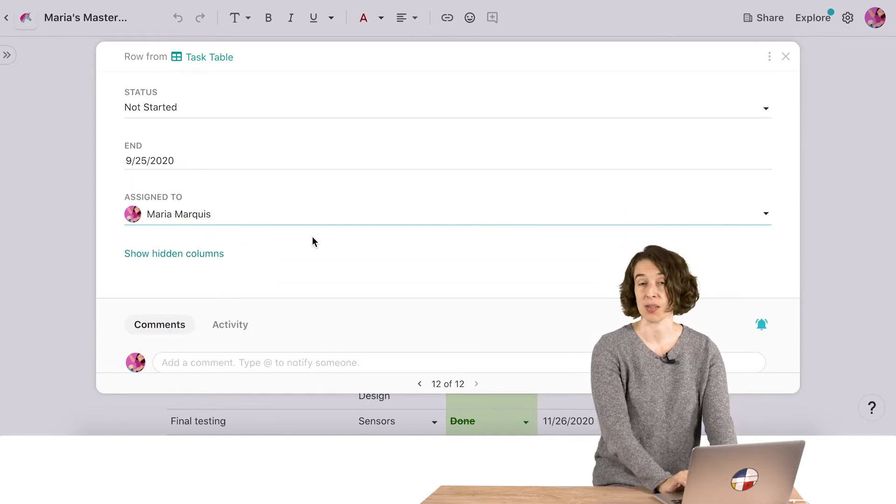
{"action": "scroll", "coordinate": [312, 240], "scroll_direction": "up", "scroll_amount": 3}
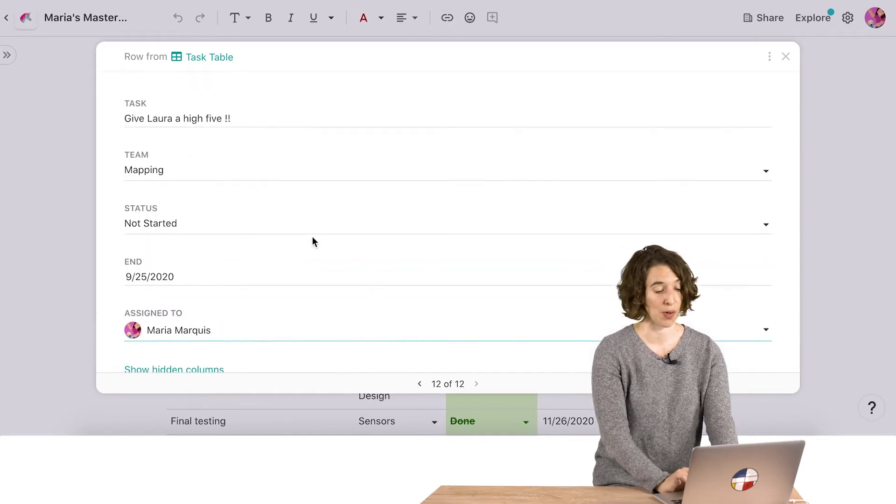
{"action": "left_click", "coordinate": [848, 151]}
{"action": "scroll", "coordinate": [848, 151], "scroll_direction": "down", "scroll_amount": 7}
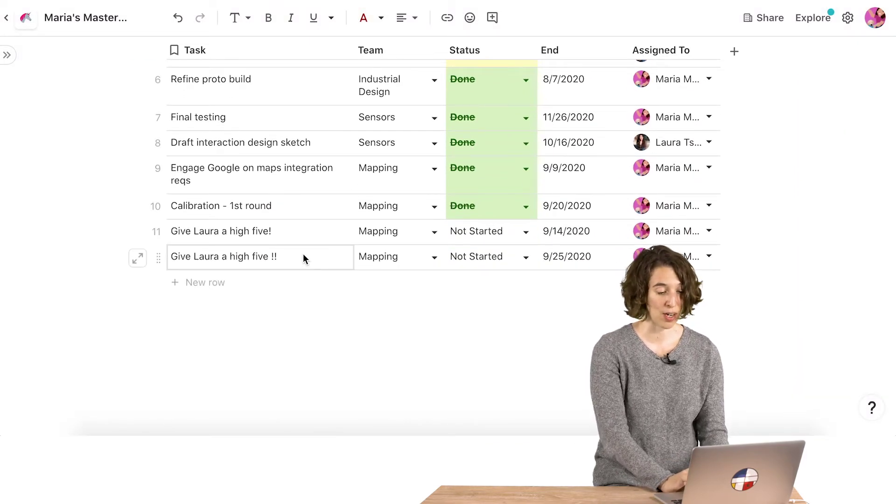
Step: Add an empty line right after the Add a task to our tracker button
{"action": "scroll", "coordinate": [311, 235], "scroll_direction": "up", "scroll_amount": 3}
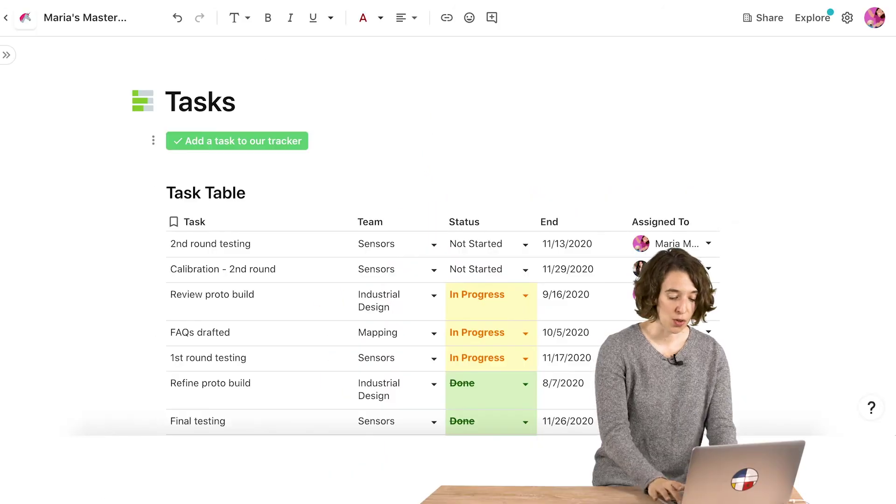
{"action": "key", "text": "Return"}
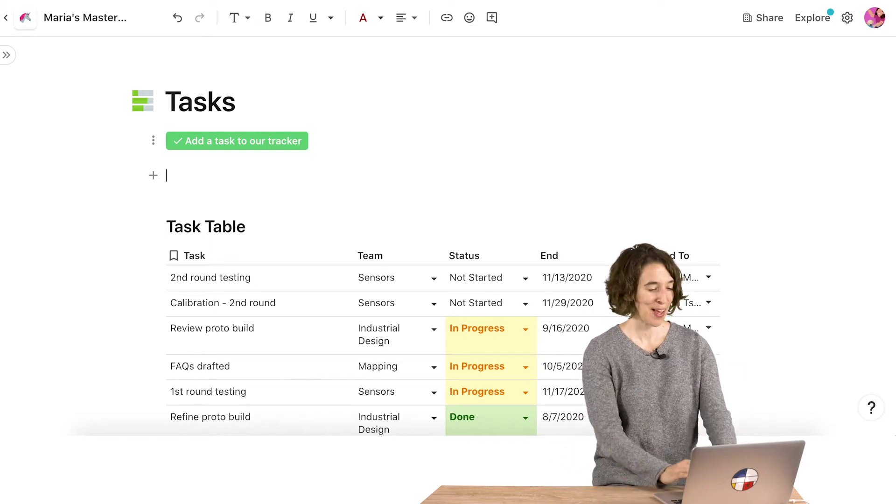
Step: Insert a Select control on the empty line via /control
{"action": "type", "text": "/"}
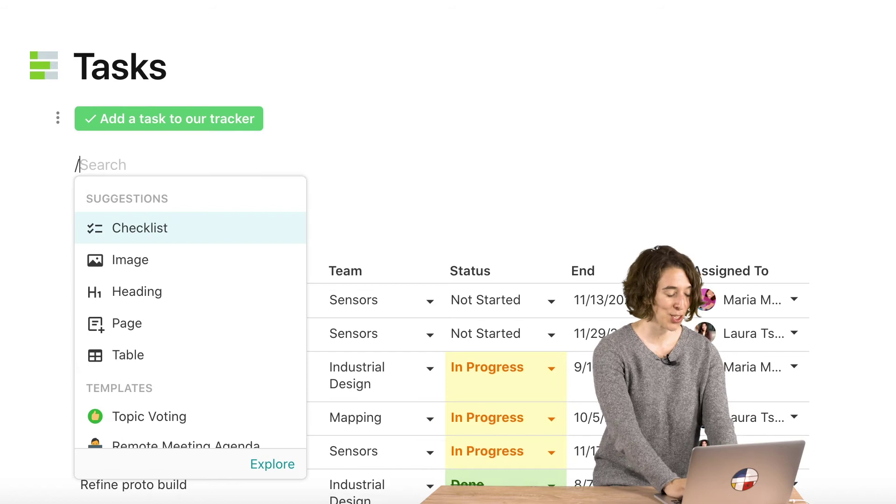
{"action": "type", "text": "control"}
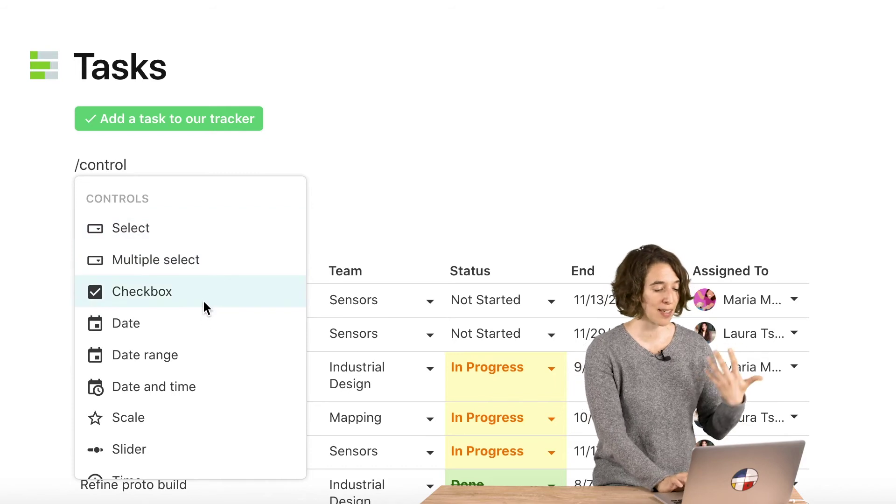
{"action": "scroll", "coordinate": [169, 433], "scroll_direction": "down", "scroll_amount": 1}
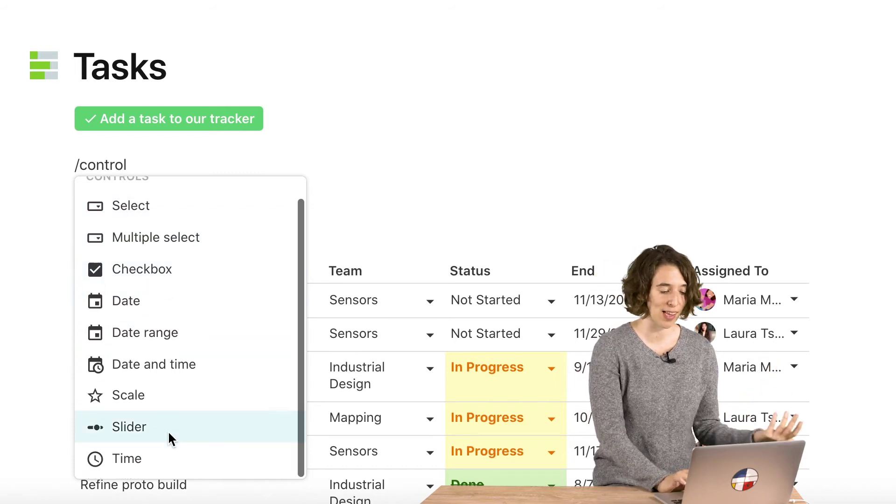
{"action": "scroll", "coordinate": [169, 436], "scroll_direction": "up", "scroll_amount": 1}
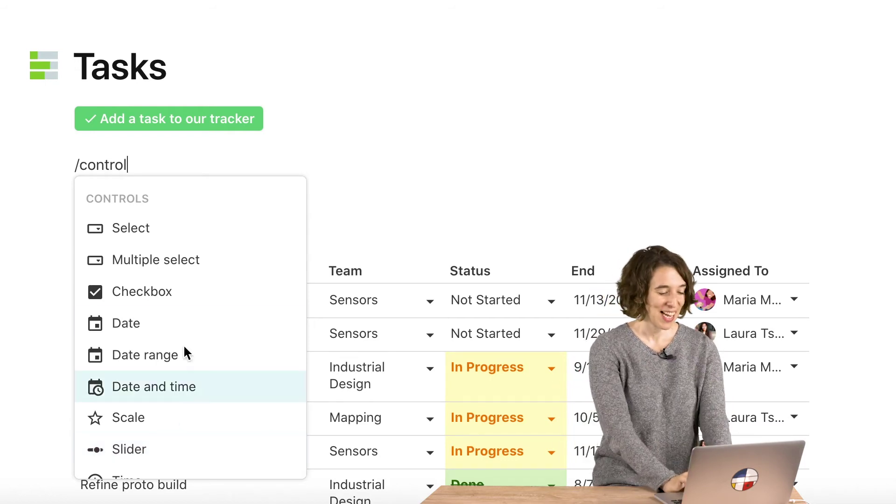
{"action": "left_click", "coordinate": [193, 233]}
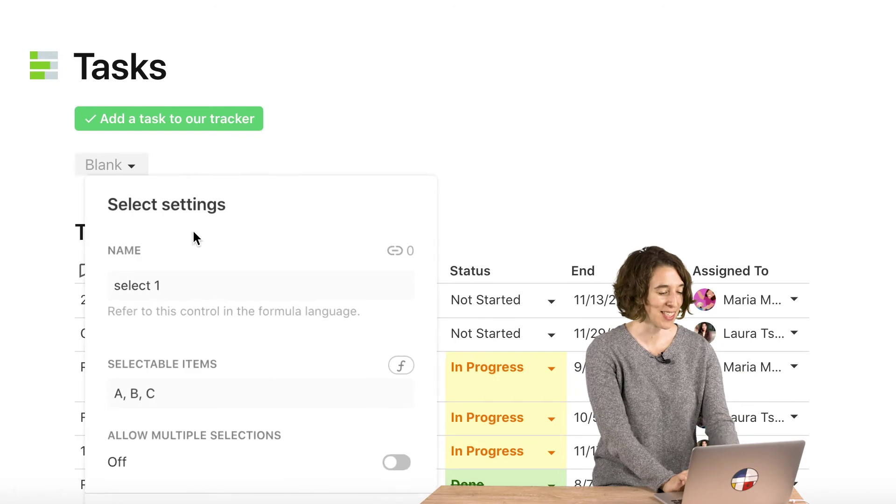
Step: Rename the select control to Teammate and set its items to the formula Task Table.Team
{"action": "left_click", "coordinate": [160, 284]}
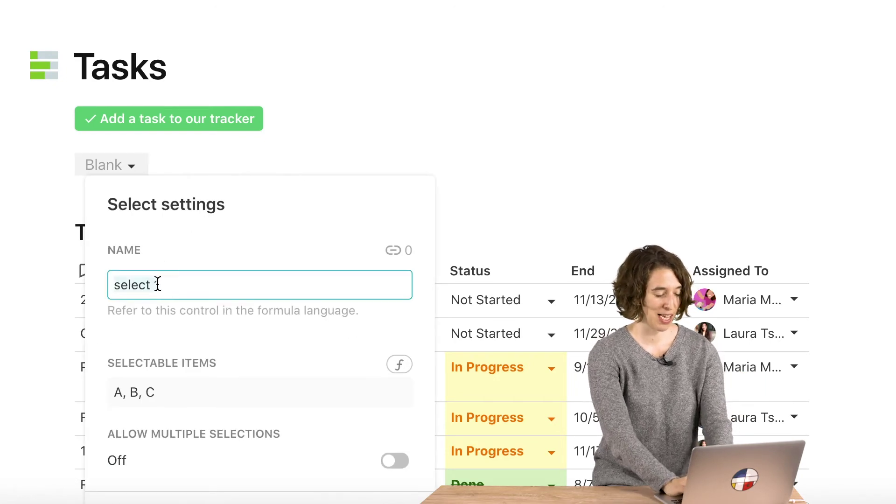
{"action": "type", "text": "Teammate"}
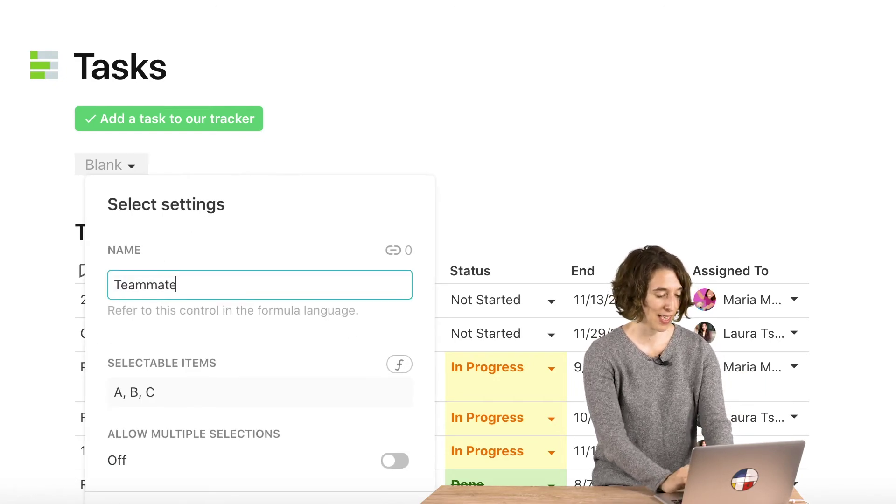
{"action": "left_click", "coordinate": [174, 394]}
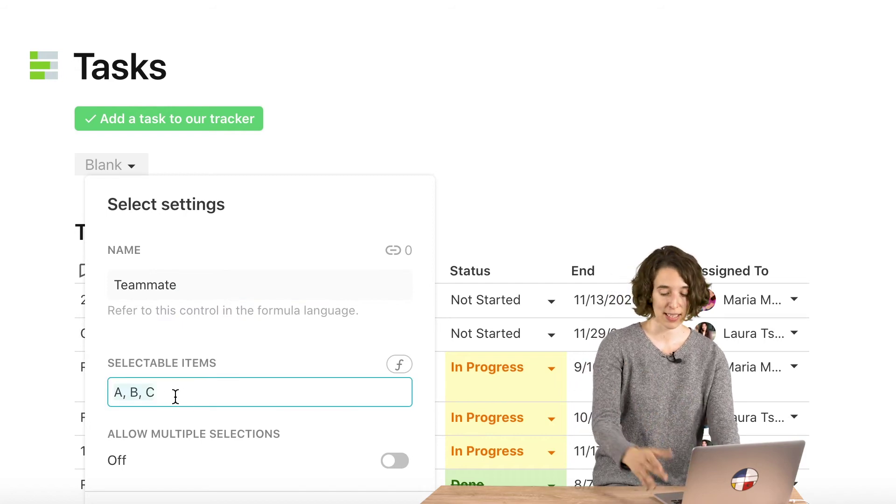
{"action": "key", "text": "BackSpace"}
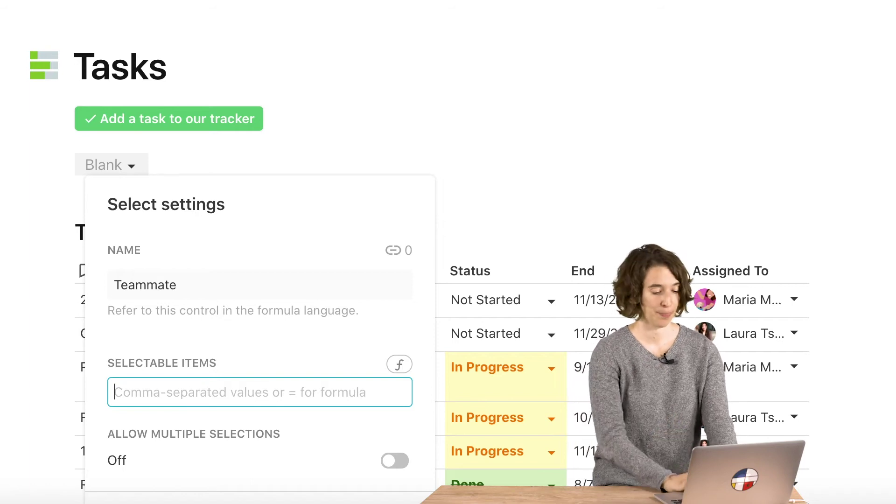
{"action": "left_click", "coordinate": [400, 365]}
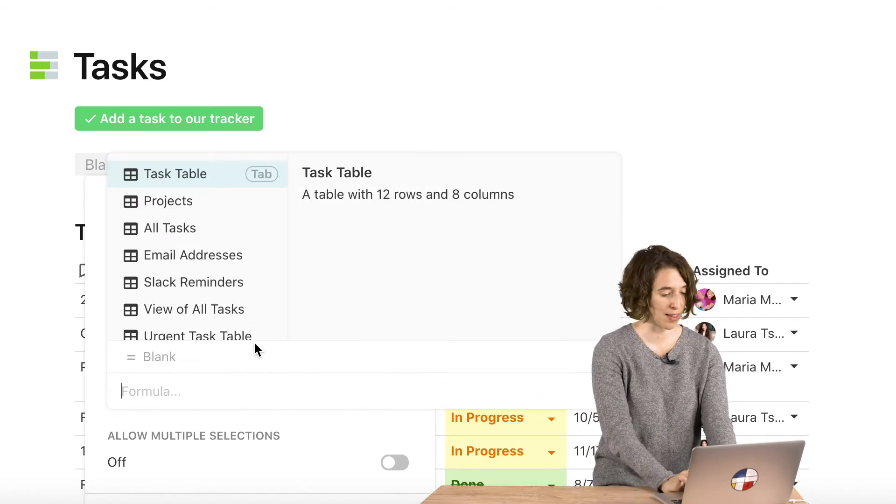
{"action": "left_click", "coordinate": [205, 167]}
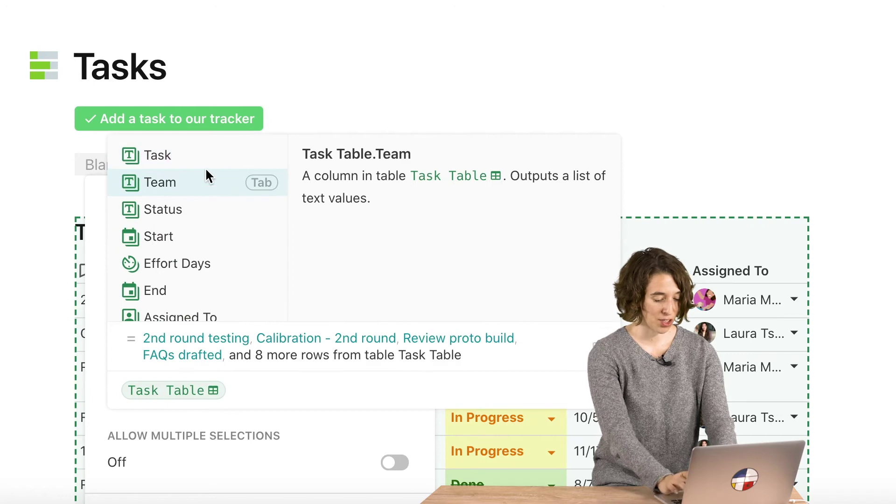
{"action": "type", "text": ".team"}
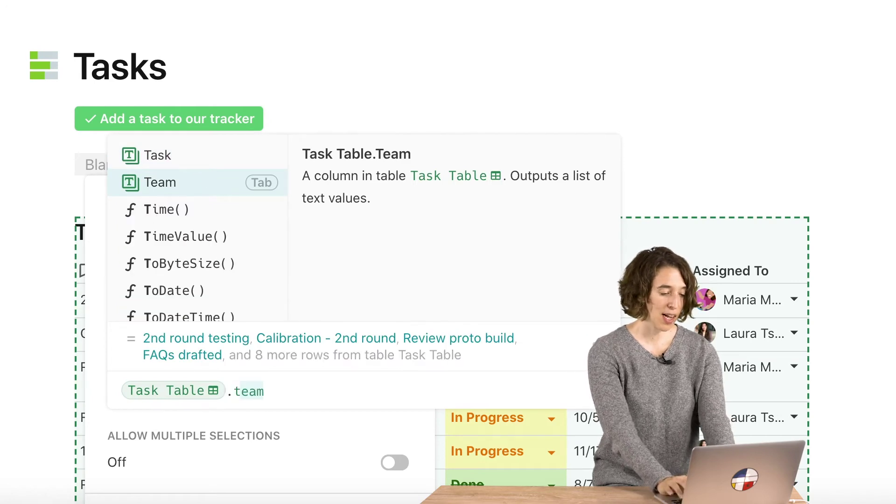
{"action": "key", "text": "Tab"}
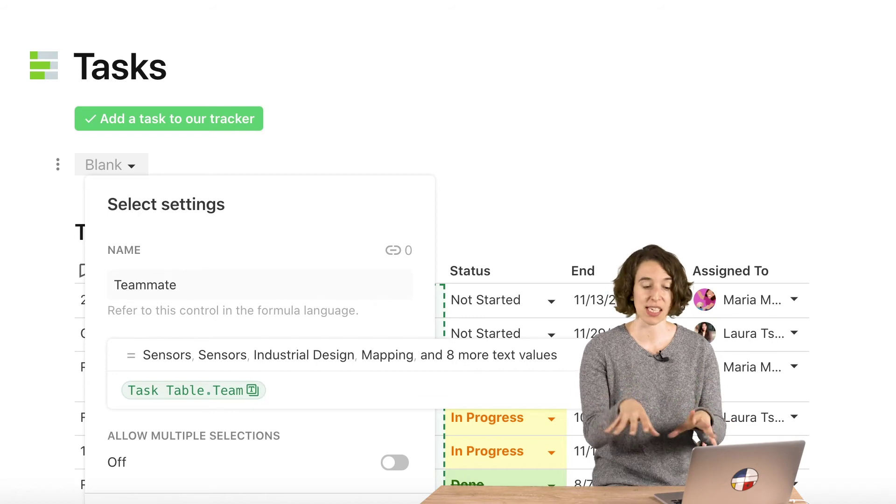
{"action": "left_click", "coordinate": [205, 463]}
Step: Allow multiple selections on the Teammate control and close its settings
{"action": "left_click", "coordinate": [395, 464]}
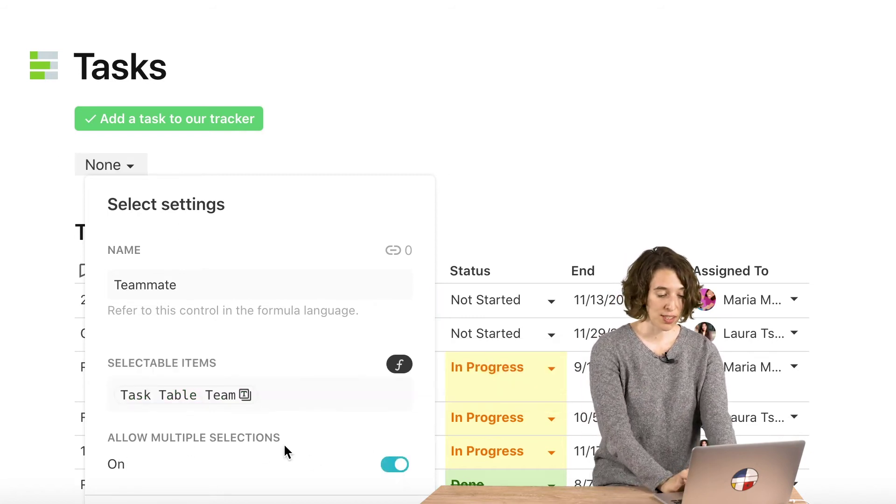
{"action": "scroll", "coordinate": [283, 443], "scroll_direction": "down", "scroll_amount": 1}
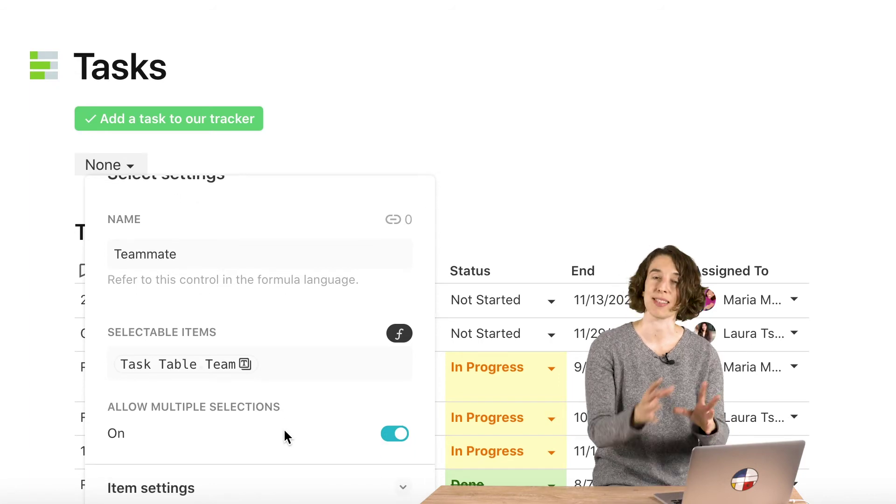
{"action": "left_click", "coordinate": [255, 491]}
{"action": "scroll", "coordinate": [256, 494], "scroll_direction": "down", "scroll_amount": 4}
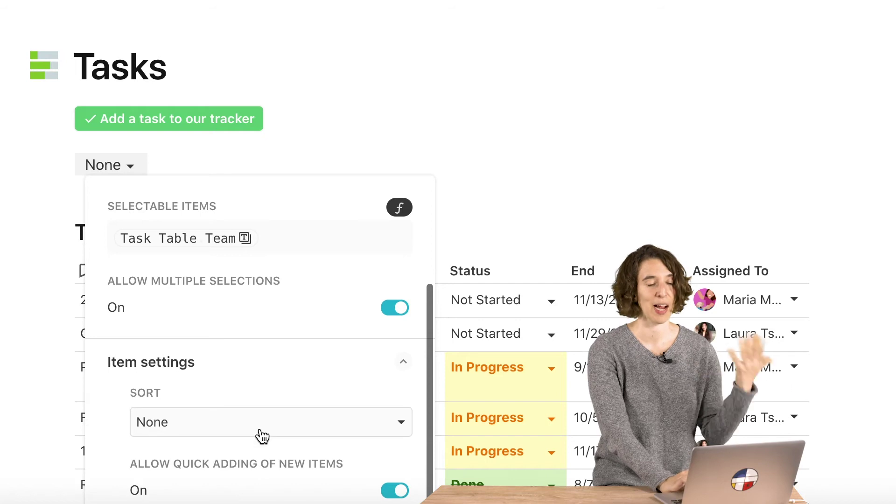
{"action": "left_click", "coordinate": [574, 136]}
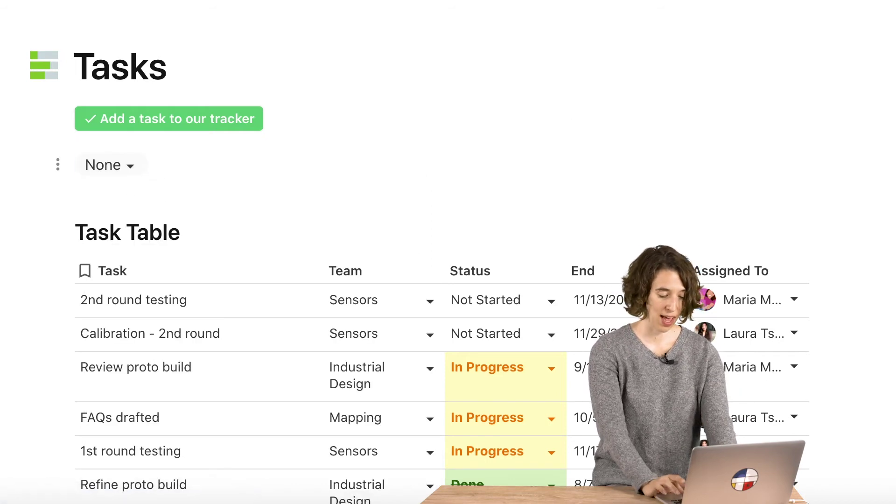
Step: Add the bold label 'Select a team you want to view' before the team dropdown
{"action": "type", "text": "Selec"}
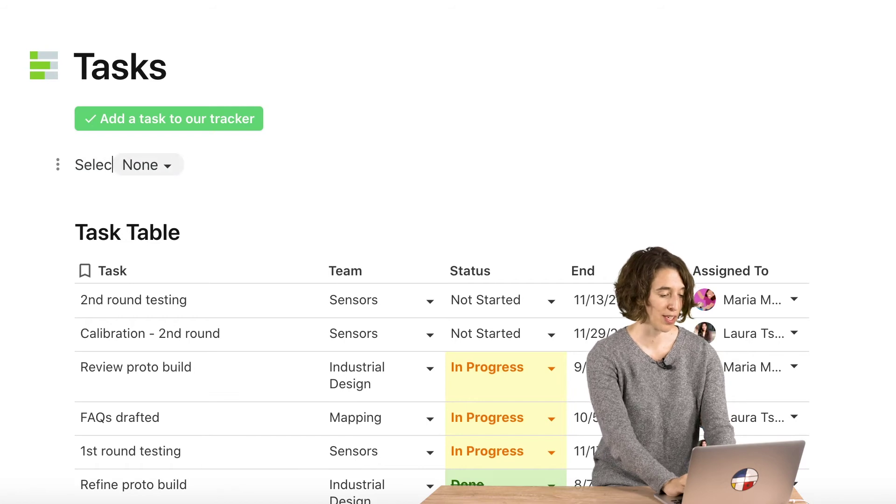
{"action": "type", "text": "t a team you want"}
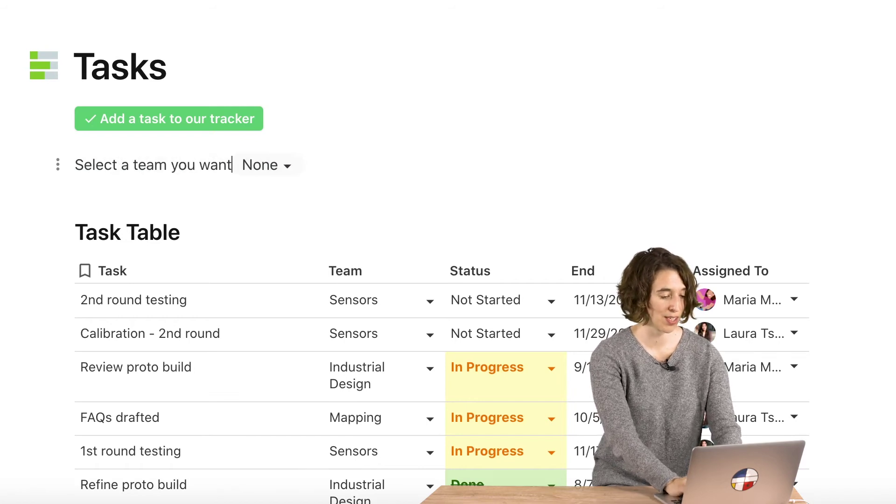
{"action": "type", "text": " to view"}
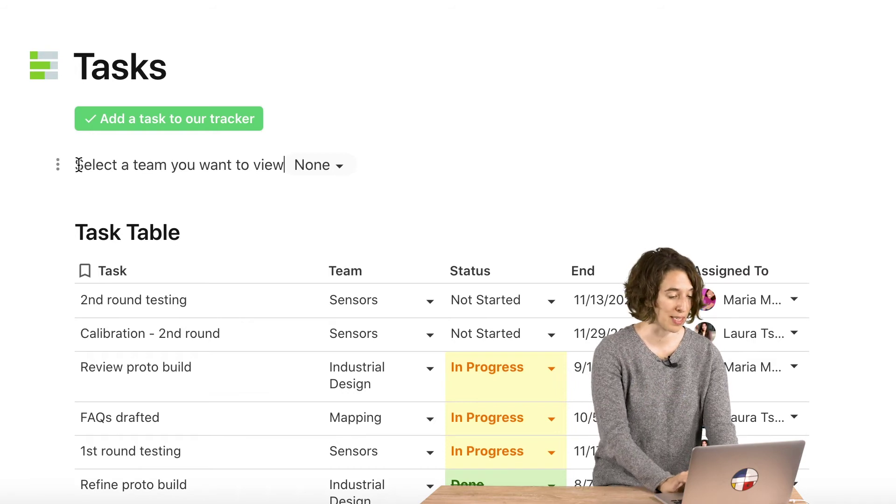
{"action": "left_click_drag", "start_coordinate": [79, 165], "coordinate": [279, 166]}
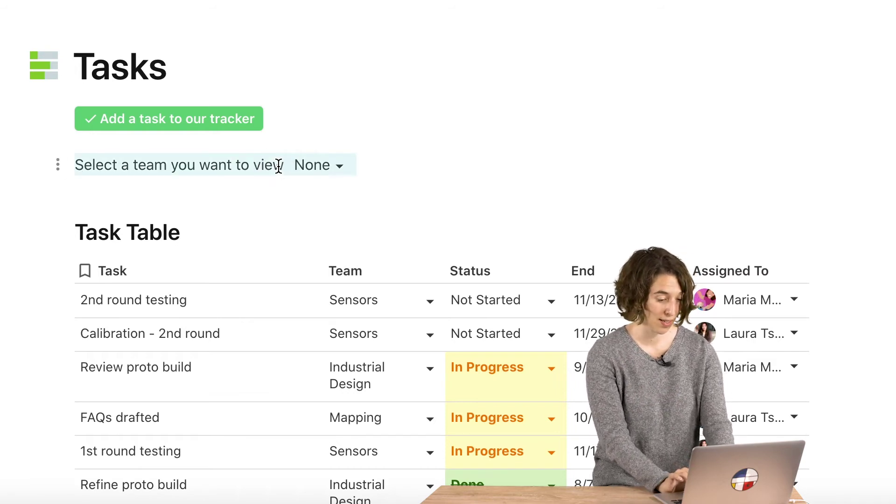
{"action": "key", "text": "ctrl+b"}
{"action": "left_click", "coordinate": [459, 157]}
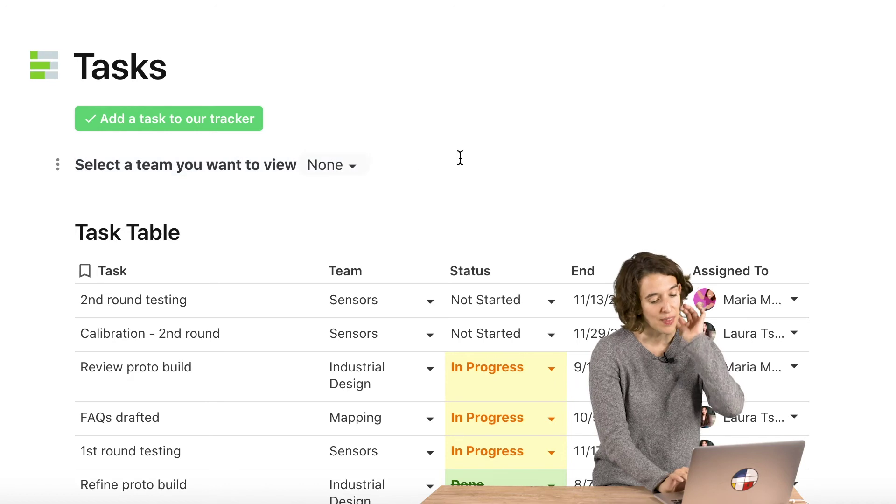
{"action": "left_click", "coordinate": [358, 169]}
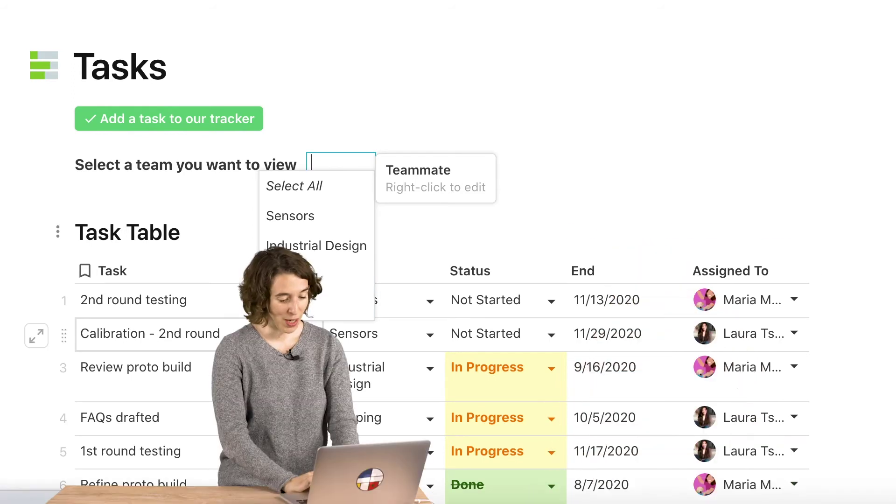
{"action": "key", "text": "Escape"}
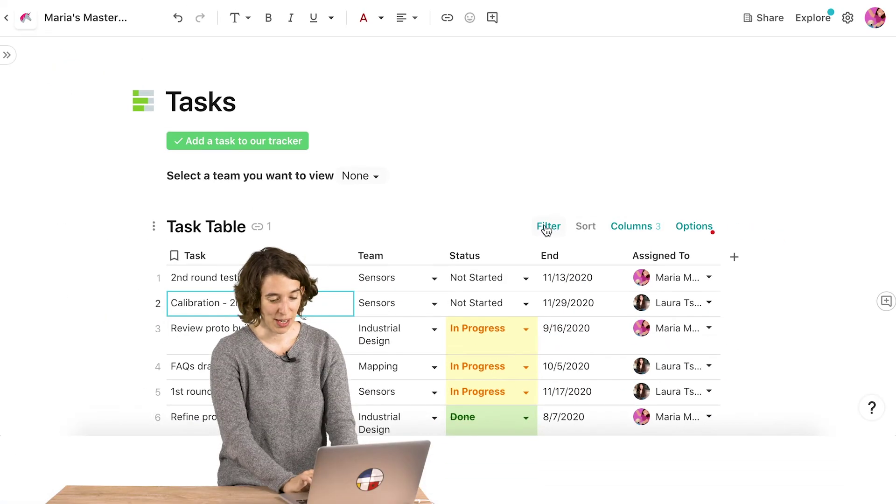
Step: Remove the broken Team and Assigned To filters from the Task Table
{"action": "left_click", "coordinate": [548, 226]}
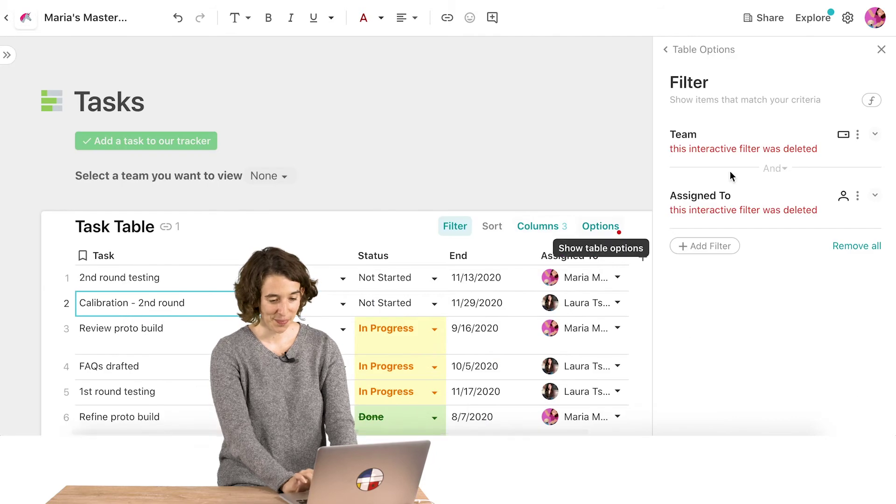
{"action": "left_click", "coordinate": [857, 135]}
{"action": "left_click", "coordinate": [815, 201]}
{"action": "left_click", "coordinate": [857, 135]}
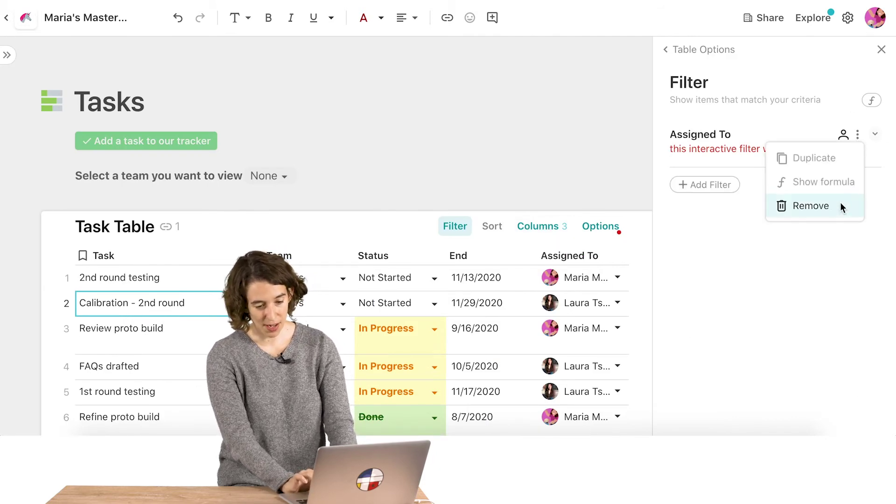
{"action": "left_click", "coordinate": [841, 203]}
Step: Add a Team filter that uses the Teammate interactive control
{"action": "left_click", "coordinate": [709, 187]}
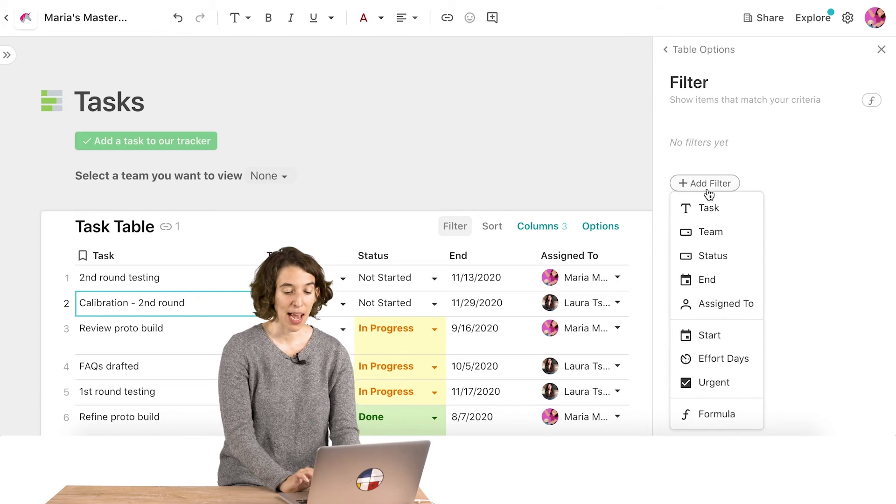
{"action": "left_click", "coordinate": [710, 232]}
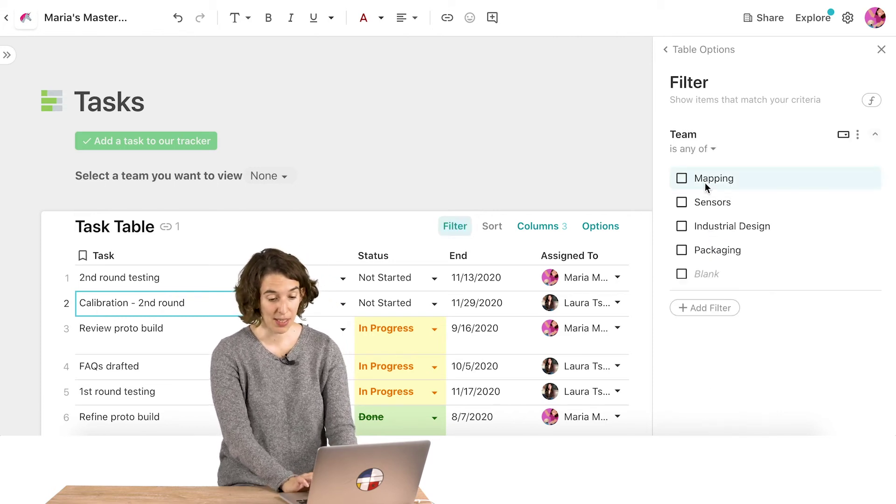
{"action": "left_click", "coordinate": [696, 149]}
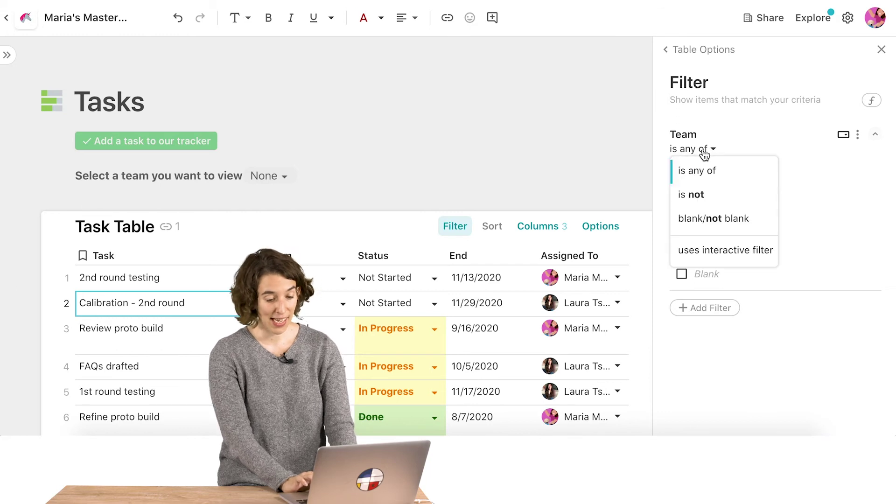
{"action": "left_click", "coordinate": [711, 255]}
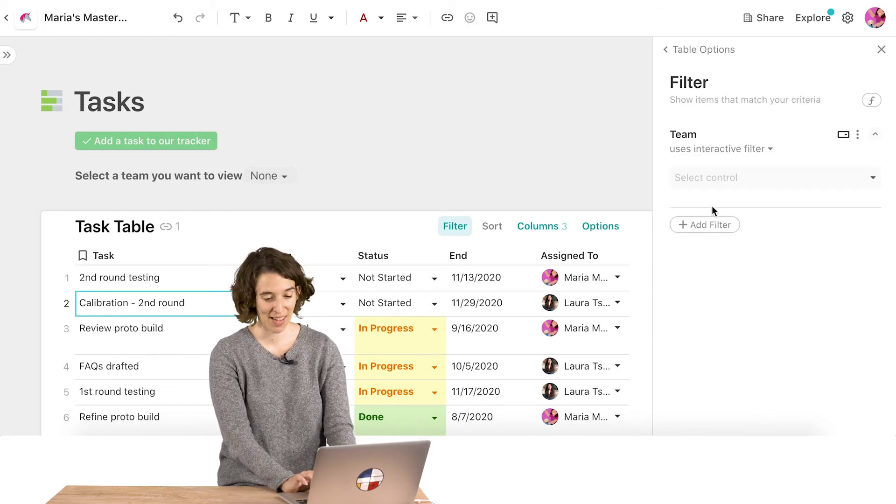
{"action": "left_click", "coordinate": [712, 188]}
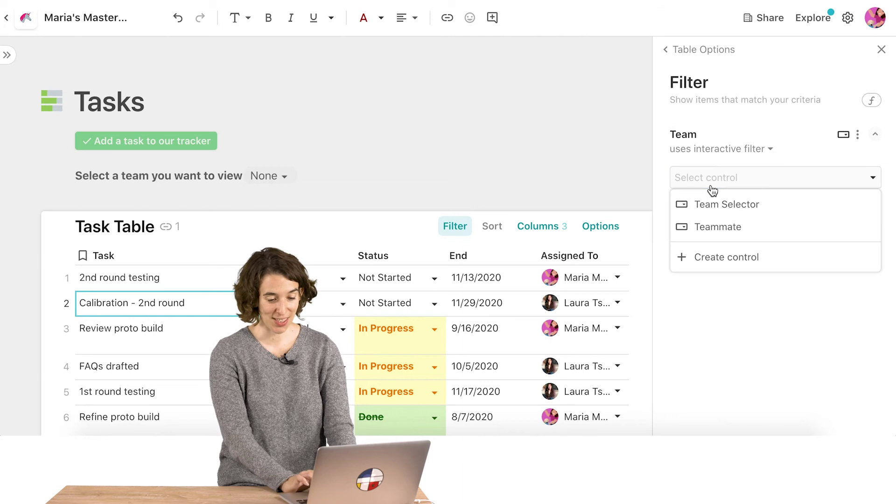
{"action": "left_click", "coordinate": [757, 226]}
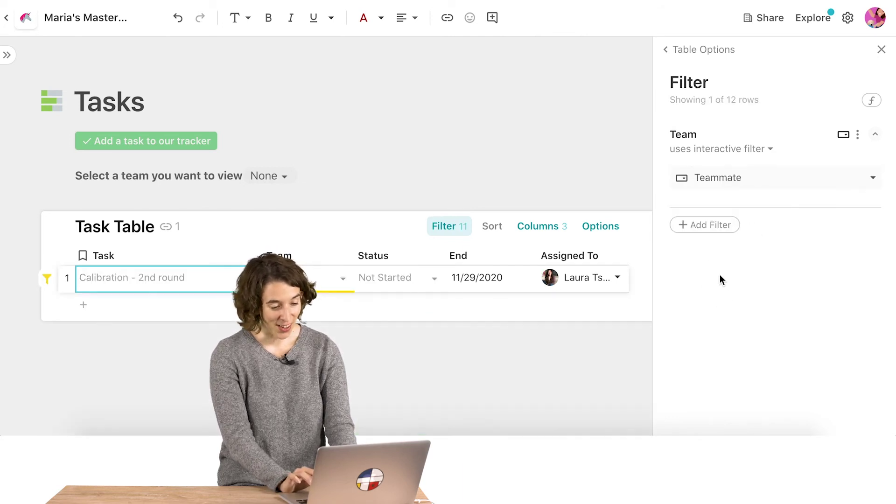
{"action": "left_click", "coordinate": [292, 179]}
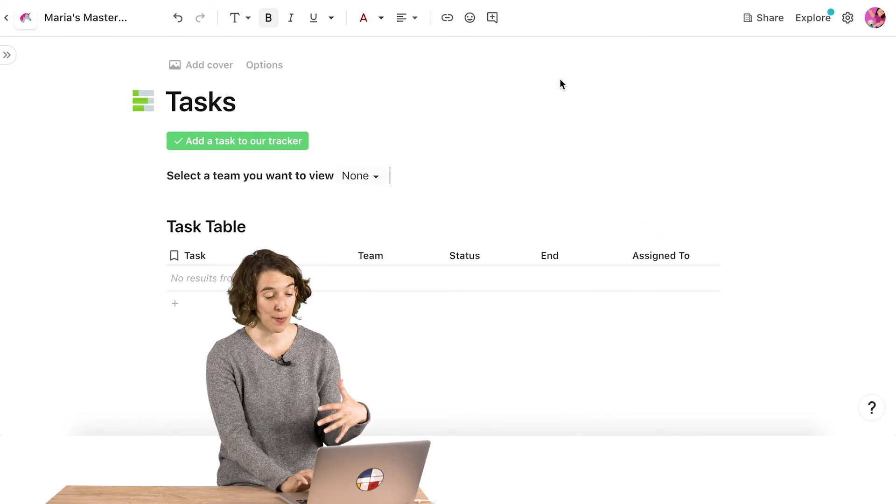
Step: Choose Sensors in the team selector so the table shows its five tasks
{"action": "left_click", "coordinate": [368, 181]}
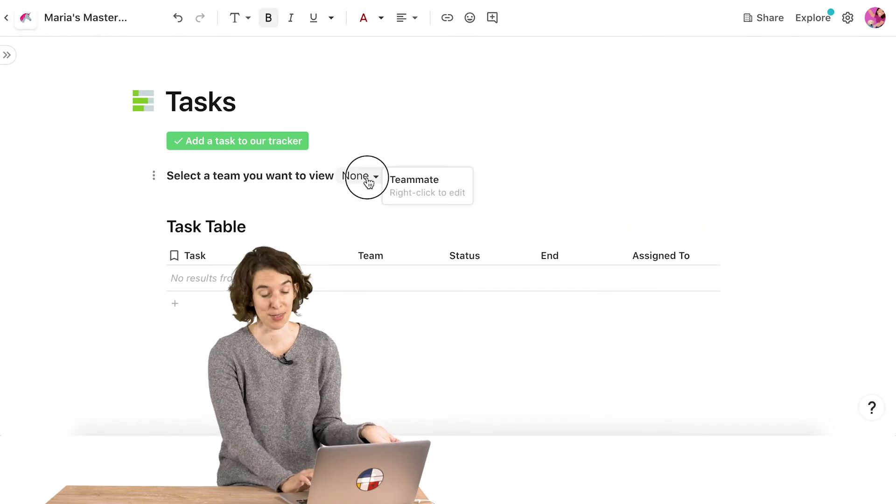
{"action": "left_click", "coordinate": [358, 223]}
{"action": "left_click", "coordinate": [460, 175]}
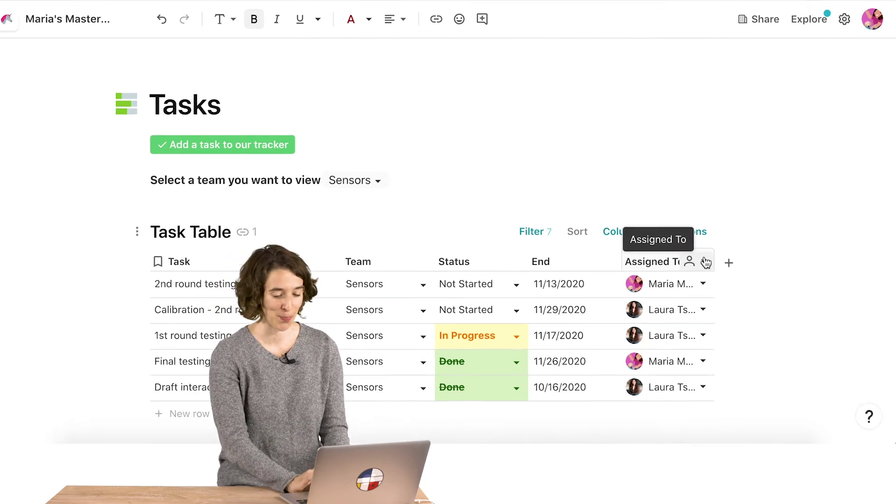
Step: From the Assigned To column's filter menu, create an interactive Assigned To control above the Task Table
{"action": "left_click", "coordinate": [711, 256]}
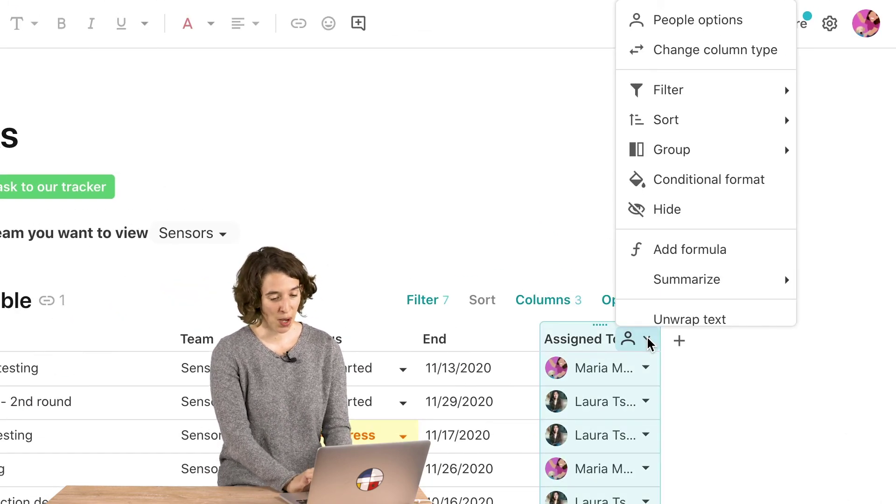
{"action": "scroll", "coordinate": [716, 180], "scroll_direction": "down", "scroll_amount": 1}
{"action": "mouse_move", "coordinate": [720, 84]}
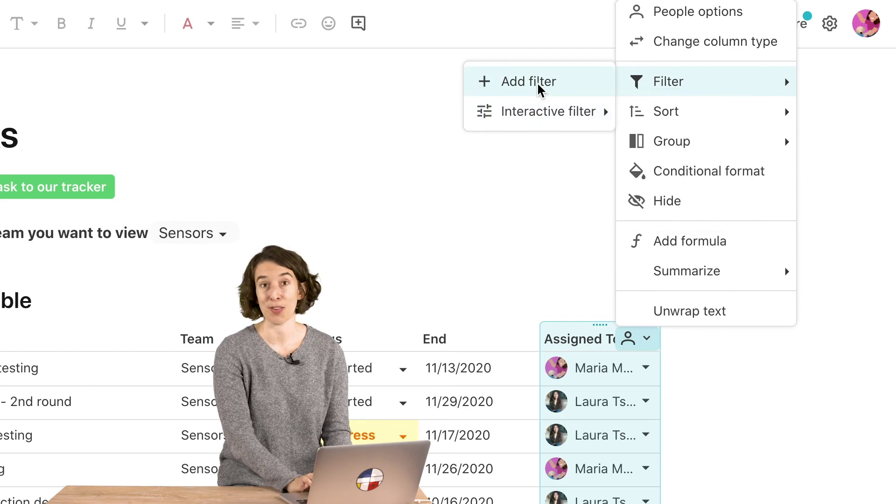
{"action": "mouse_move", "coordinate": [536, 125]}
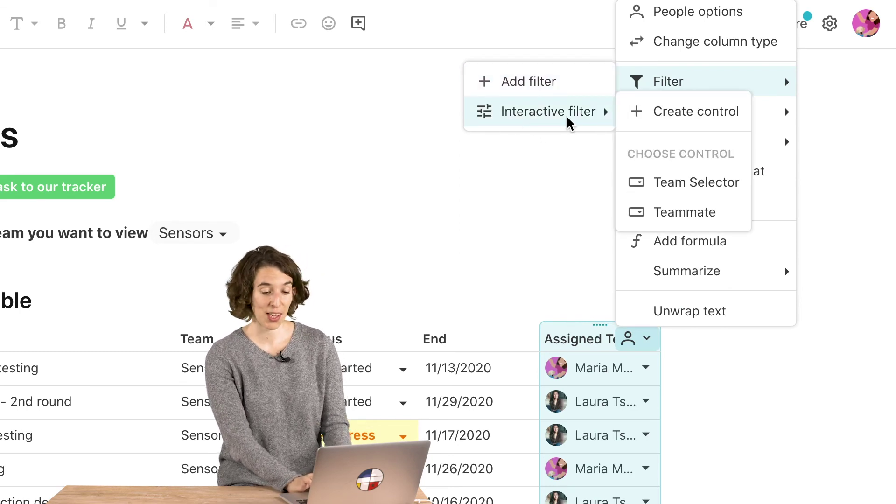
{"action": "left_click", "coordinate": [688, 115]}
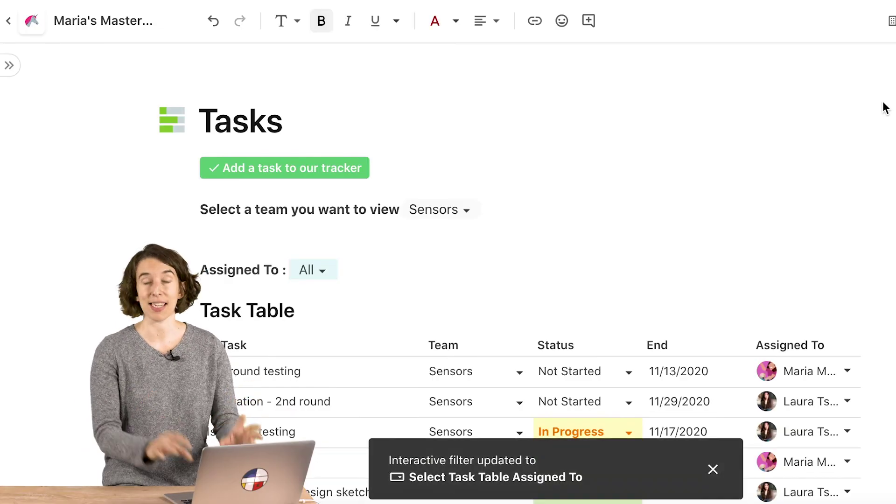
Step: Remove the blank line above the Assigned To control and add one before the Task Table
{"action": "left_click", "coordinate": [256, 229]}
{"action": "key", "text": "BackSpace"}
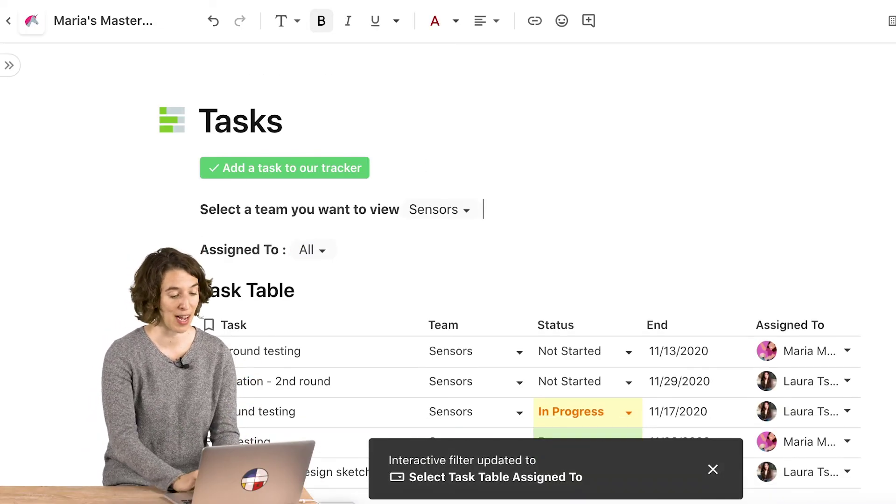
{"action": "left_click", "coordinate": [350, 247]}
{"action": "key", "text": "Return"}
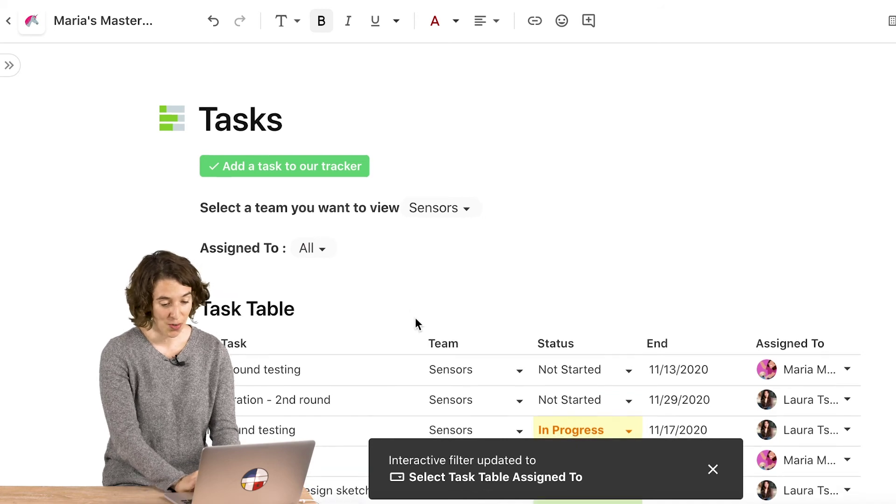
Step: Set the Assigned To filter to only the second listed assignee
{"action": "scroll", "coordinate": [415, 317], "scroll_direction": "down", "scroll_amount": 3}
{"action": "left_click", "coordinate": [312, 132]}
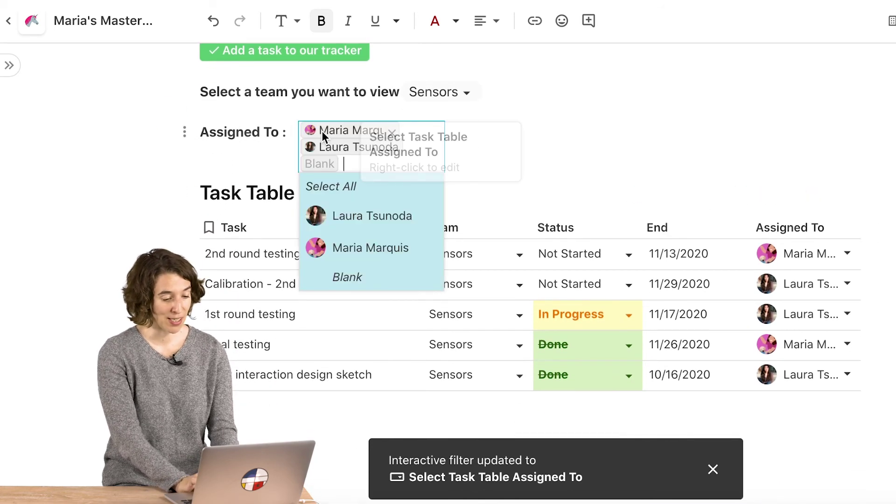
{"action": "left_click", "coordinate": [336, 187]}
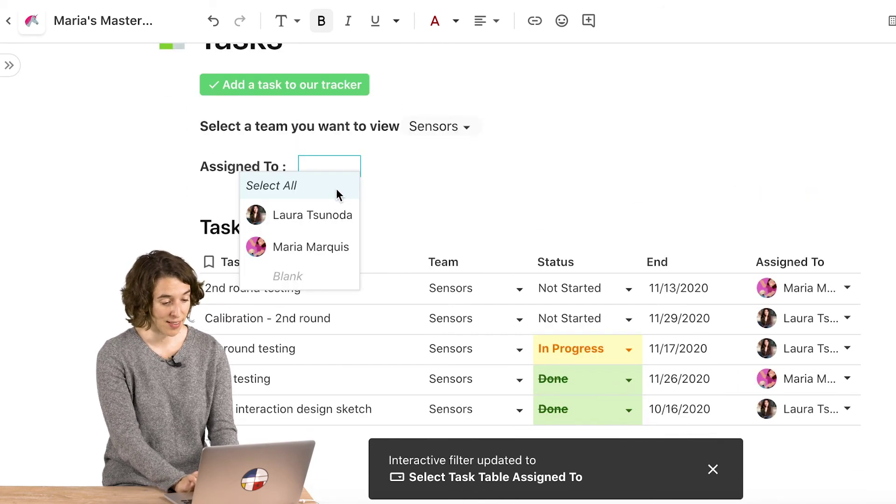
{"action": "left_click", "coordinate": [313, 216]}
{"action": "left_click", "coordinate": [354, 220]}
{"action": "left_click", "coordinate": [326, 240]}
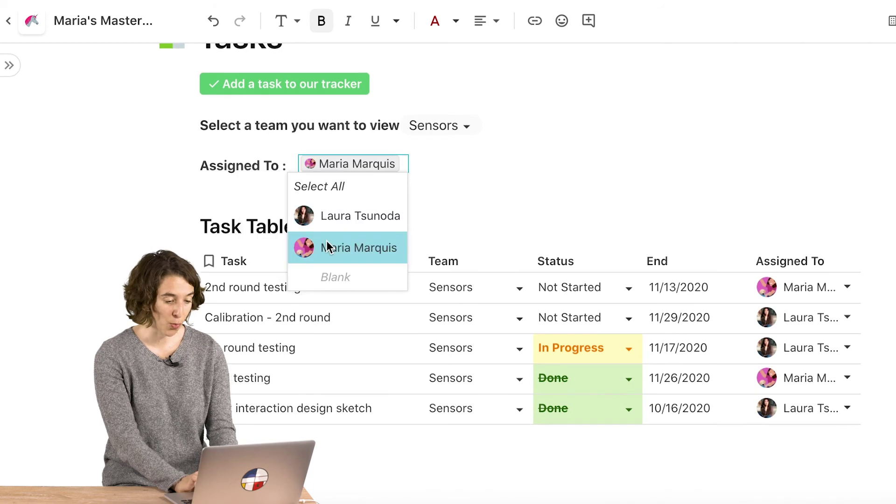
{"action": "left_click", "coordinate": [569, 196]}
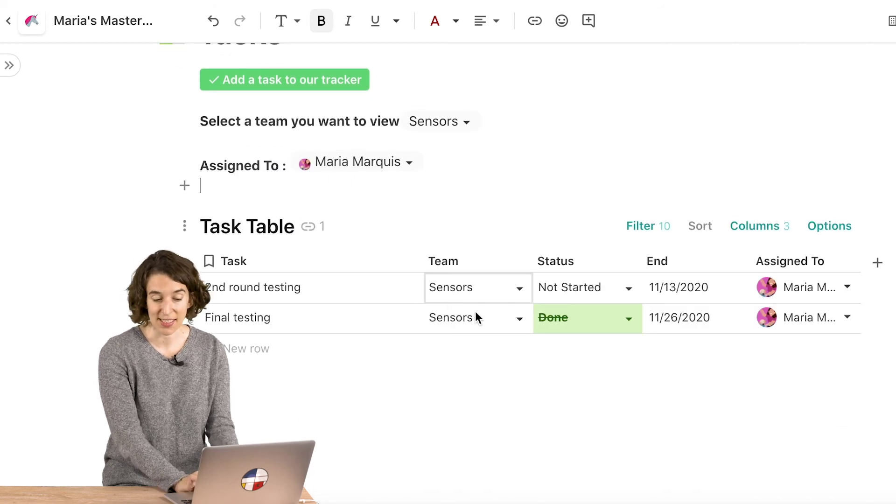
Step: Add Industrial Design to the team filter and add the other assignee to Assigned To
{"action": "left_click", "coordinate": [450, 122]}
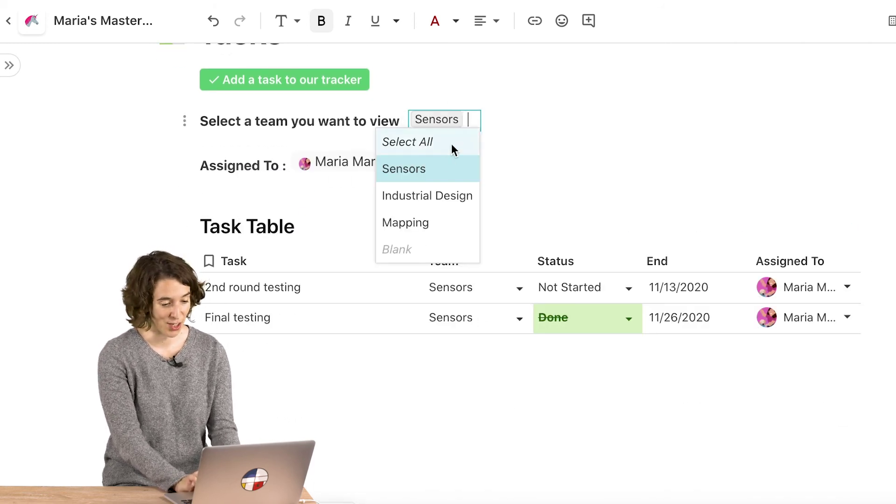
{"action": "left_click", "coordinate": [436, 193]}
{"action": "left_click", "coordinate": [645, 133]}
{"action": "left_click", "coordinate": [363, 153]}
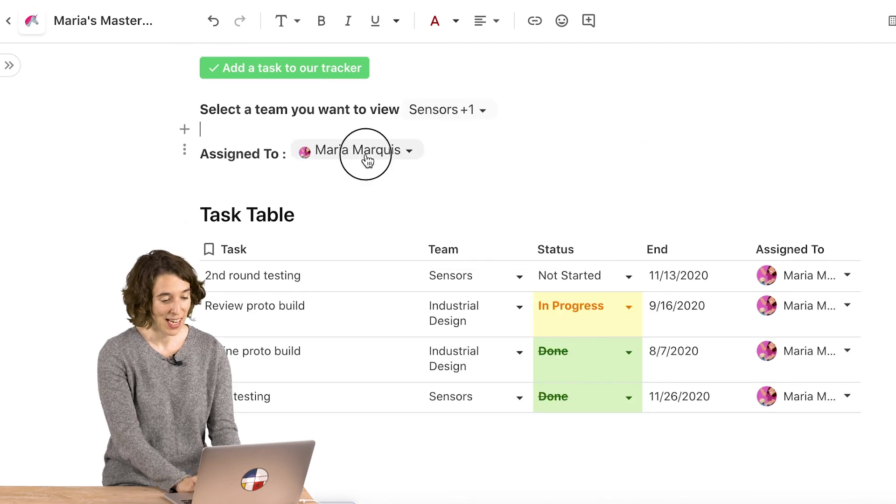
{"action": "left_click", "coordinate": [361, 200]}
{"action": "left_click", "coordinate": [786, 128]}
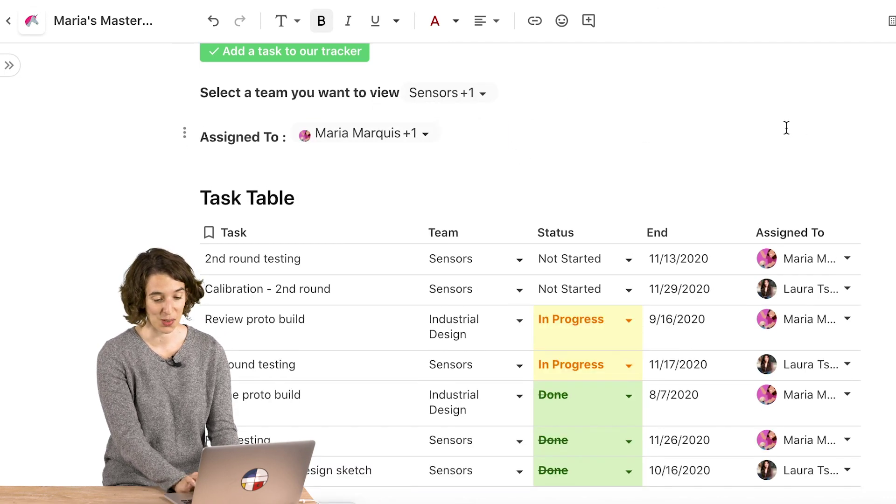